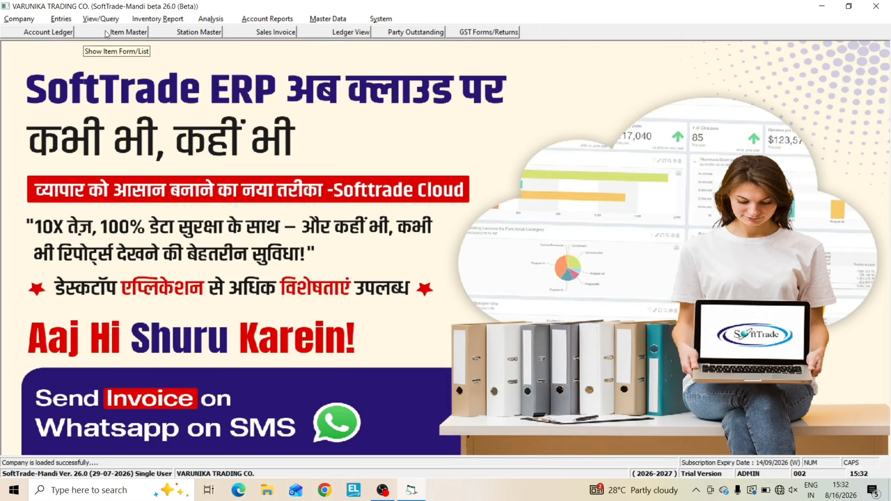
Start a new item master record named MILLET / BAJRA and set its Item Group #1 to Goods
{"action": "left_click", "coordinate": [106, 35]}
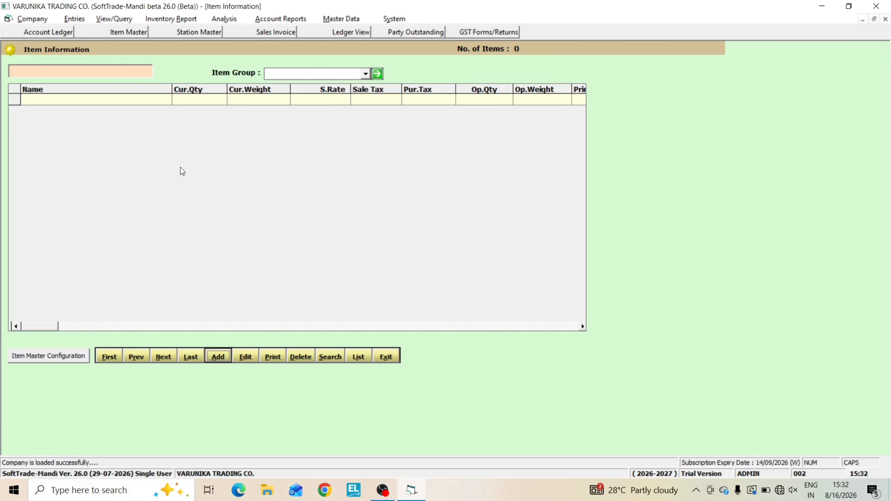
{"action": "left_click", "coordinate": [218, 357]}
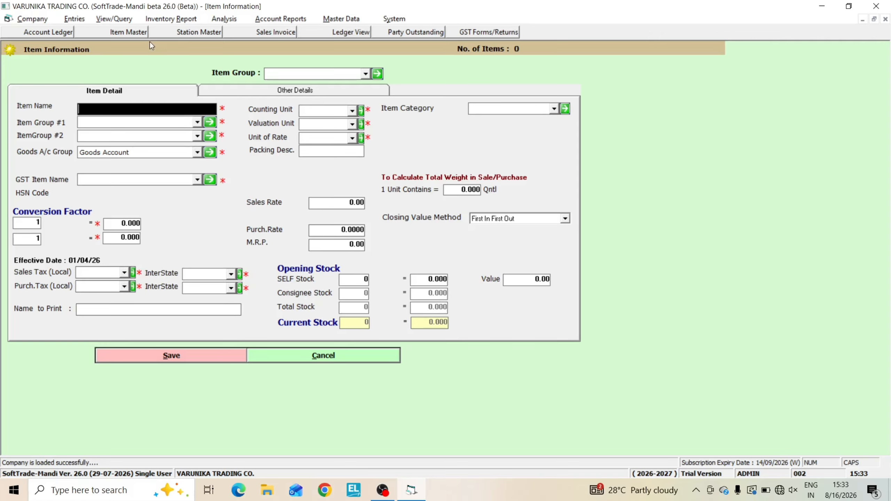
{"action": "type", "text": "MILLET / BAJRA"}
{"action": "key", "text": "Return"}
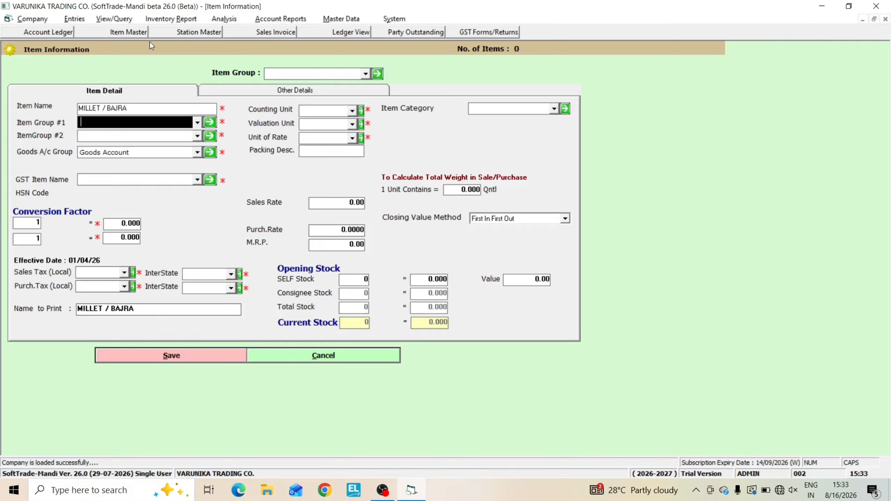
{"action": "key", "text": "alt+Down"}
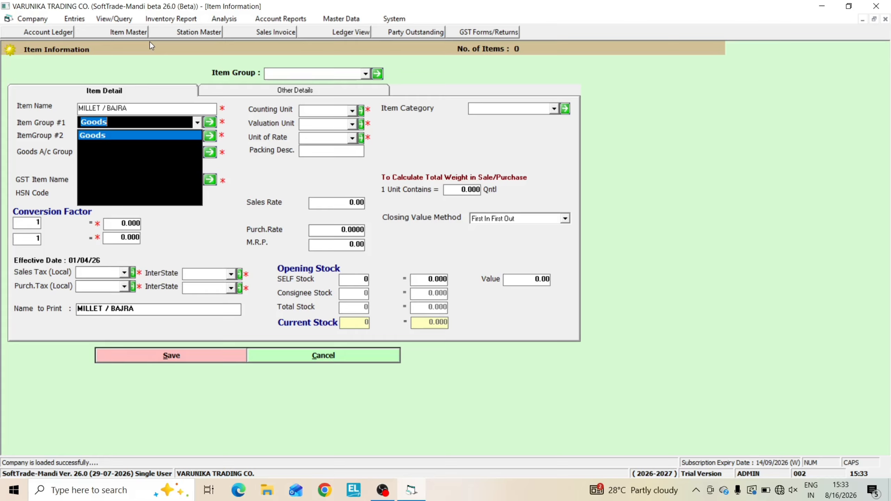
{"action": "key", "text": "Return"}
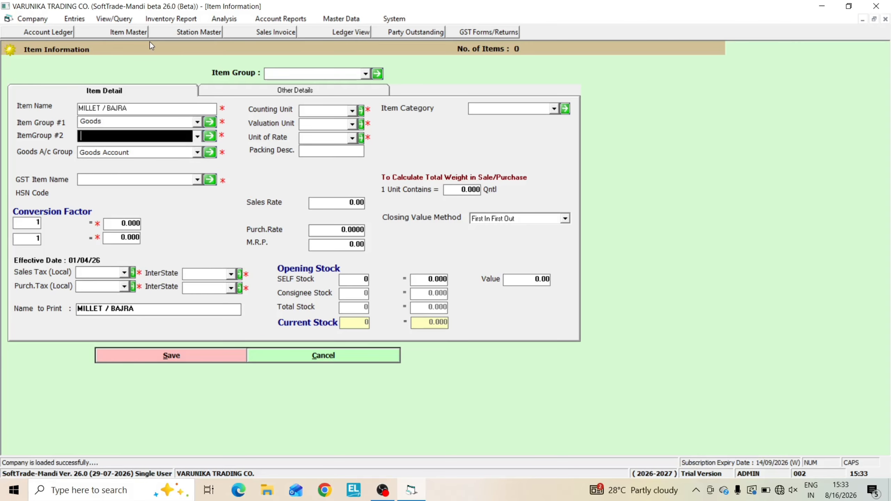
{"action": "key", "text": "shift+Tab"}
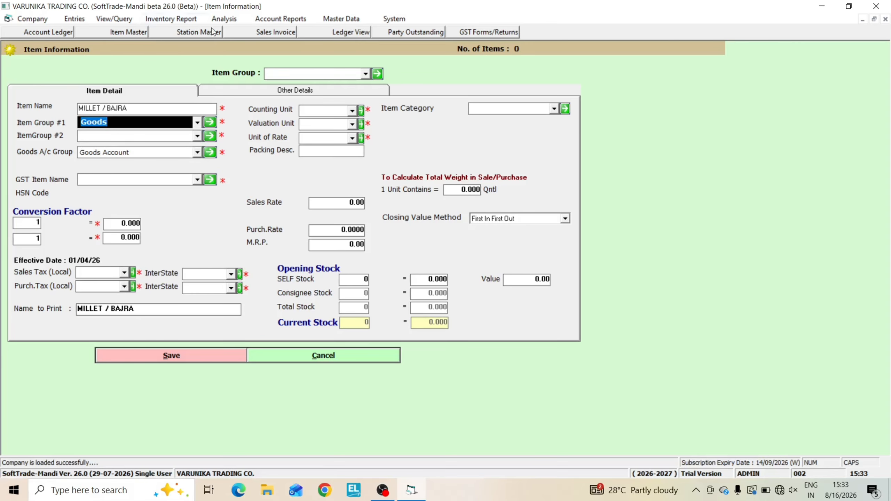
{"action": "left_click", "coordinate": [210, 122]}
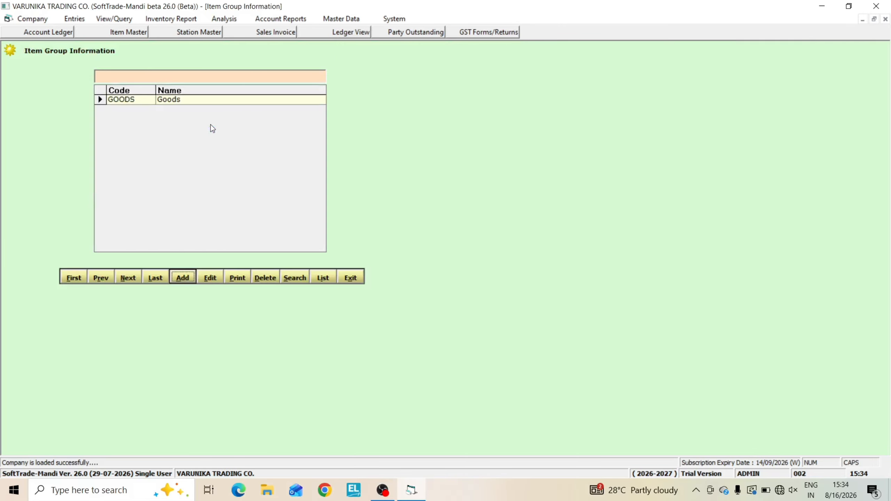
{"action": "left_click", "coordinate": [183, 278]}
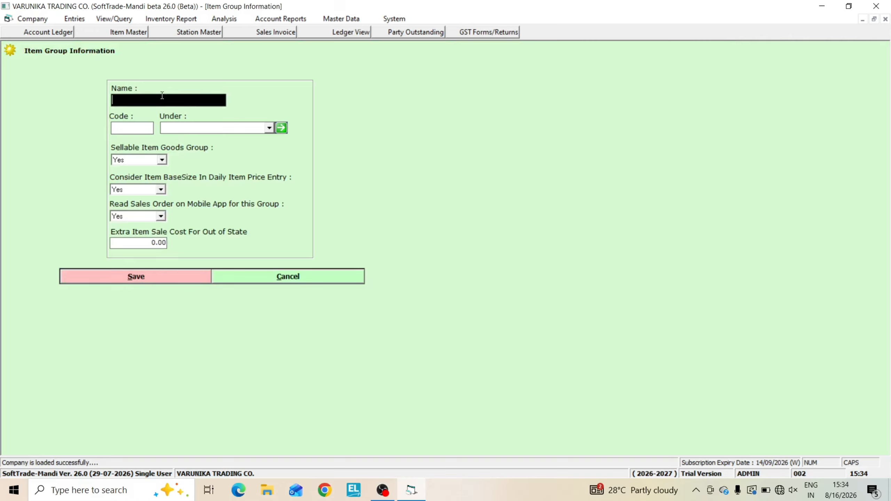
{"action": "key", "text": "Return"}
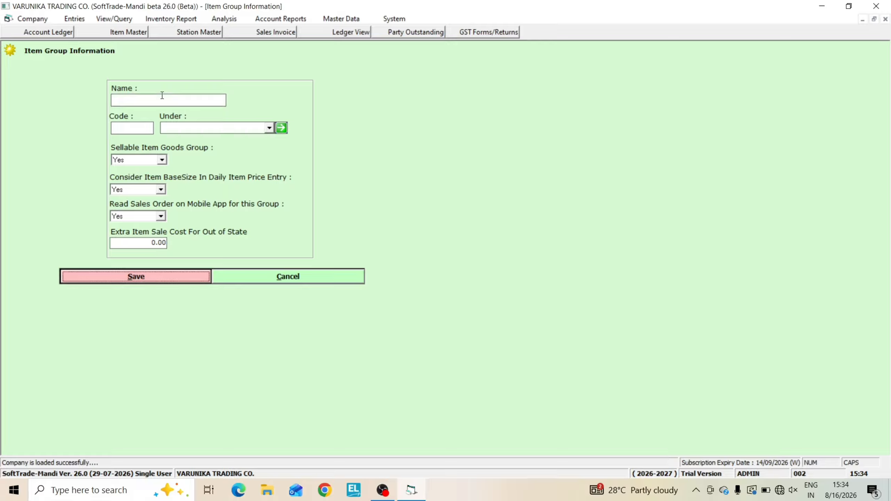
{"action": "left_click", "coordinate": [284, 281]}
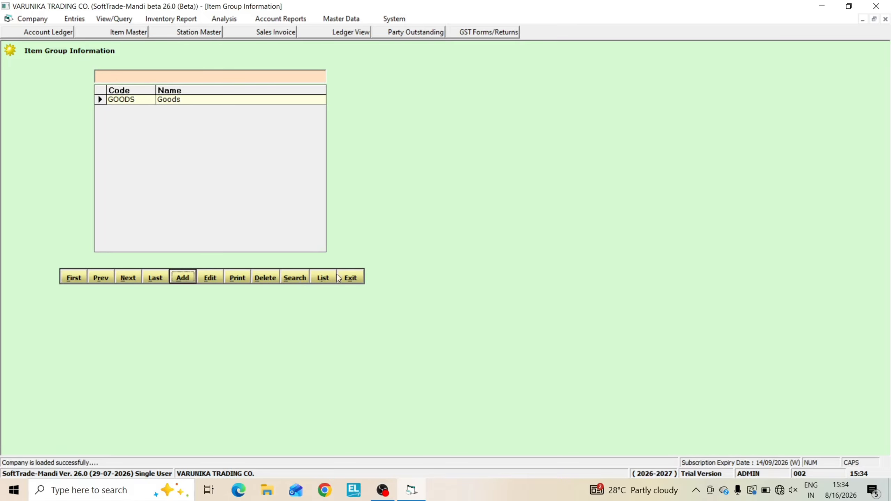
{"action": "left_click", "coordinate": [348, 278]}
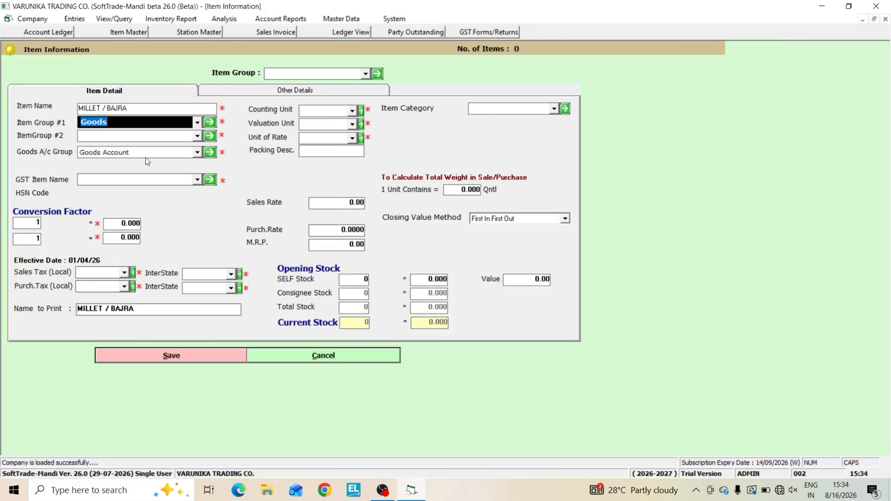
Add an Item Group #2 record named FOOD GRAINS with reference code FG and assign it to the item
{"action": "key", "text": "Return"}
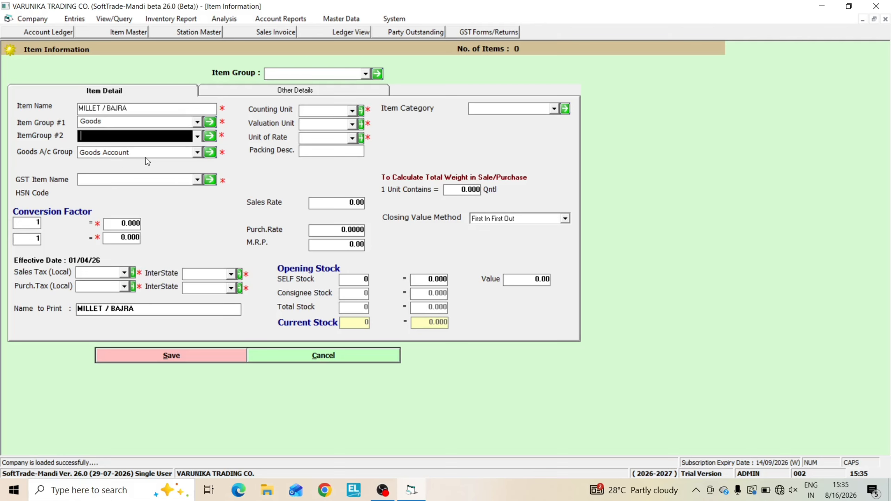
{"action": "key", "text": "Down"}
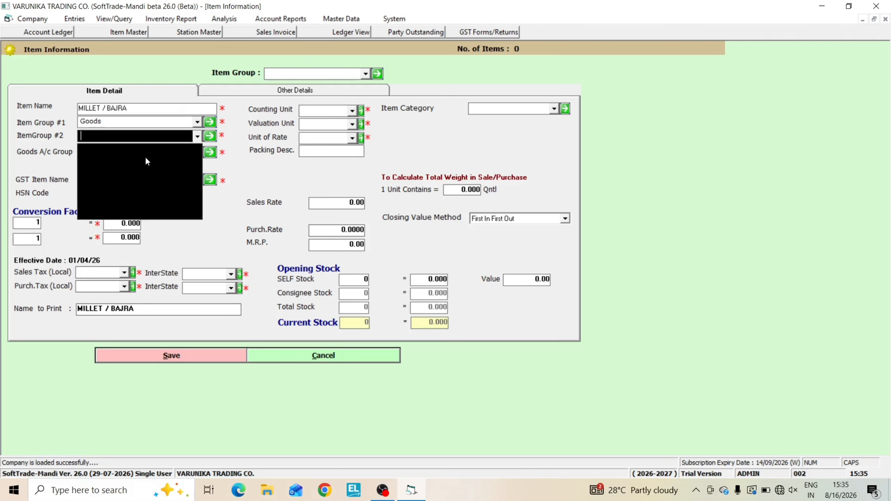
{"action": "left_click", "coordinate": [211, 136]}
{"action": "left_click", "coordinate": [210, 136]}
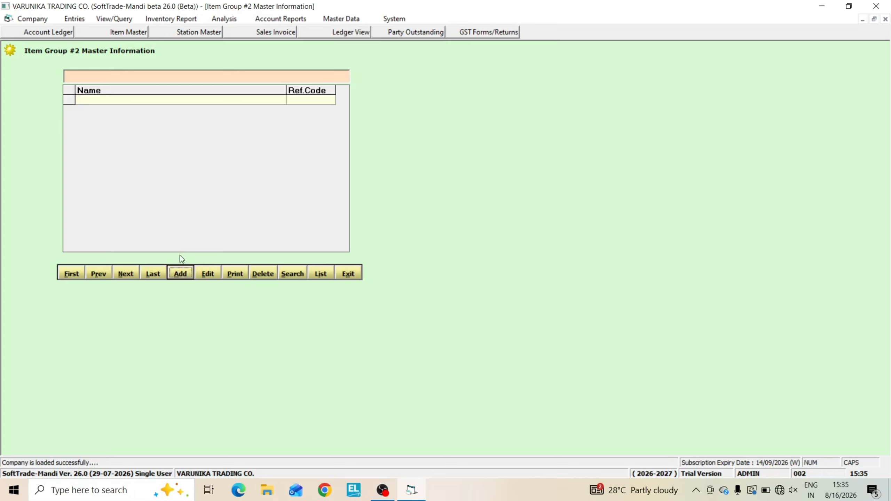
{"action": "left_click", "coordinate": [181, 273]}
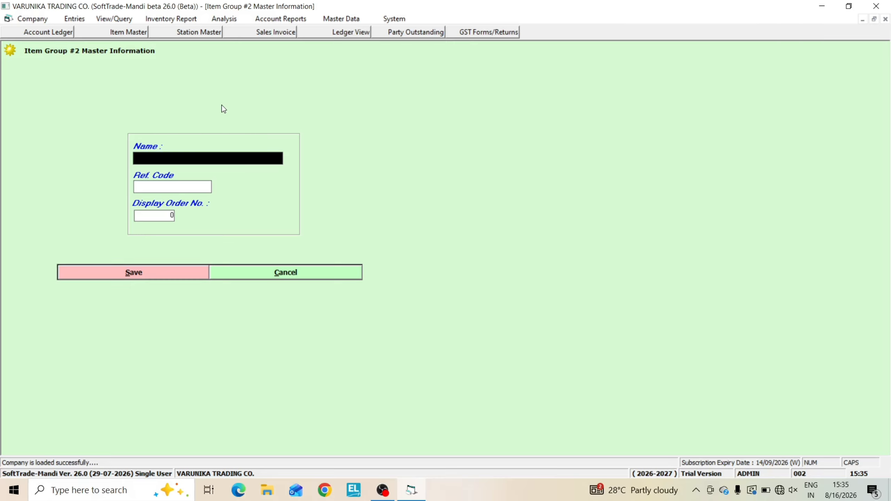
{"action": "type", "text": "FOOD GRAINS"}
{"action": "key", "text": "Return"}
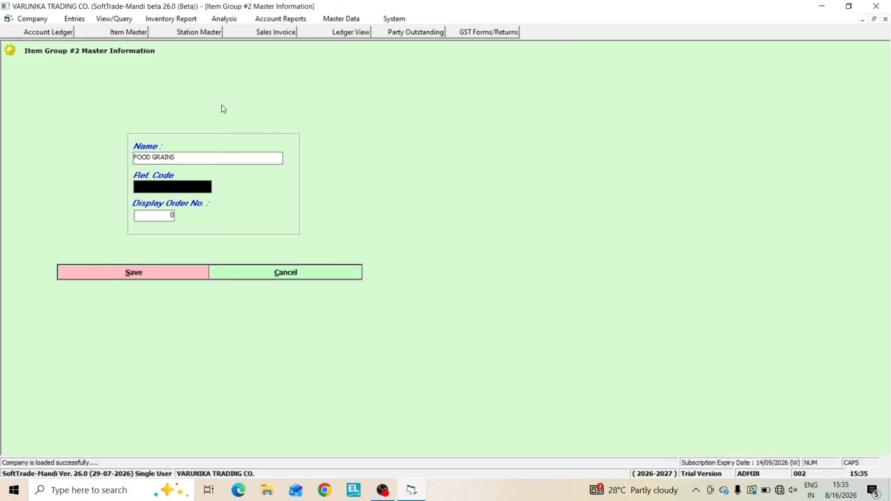
{"action": "type", "text": "FG"}
{"action": "key", "text": "Return"}
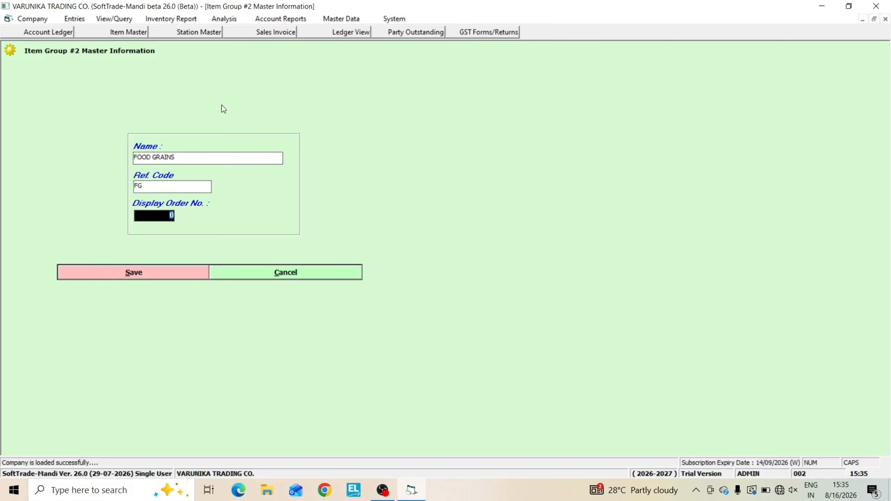
{"action": "key", "text": "Return"}
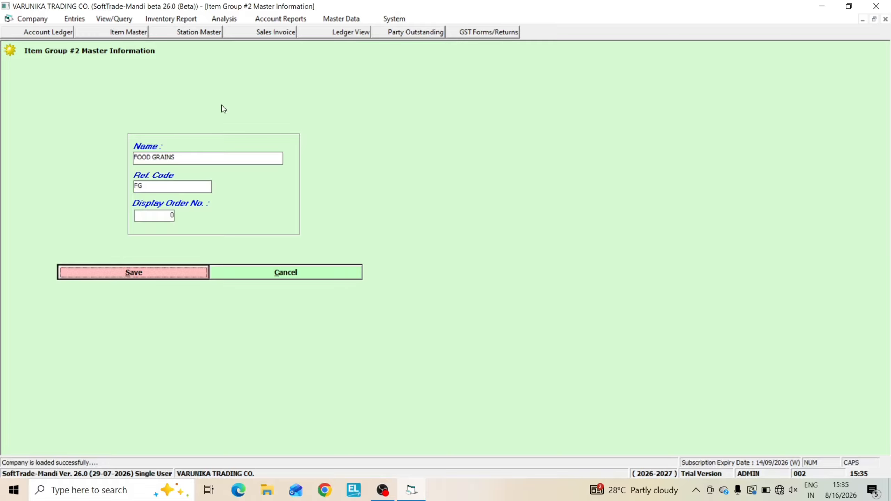
{"action": "key", "text": "Return"}
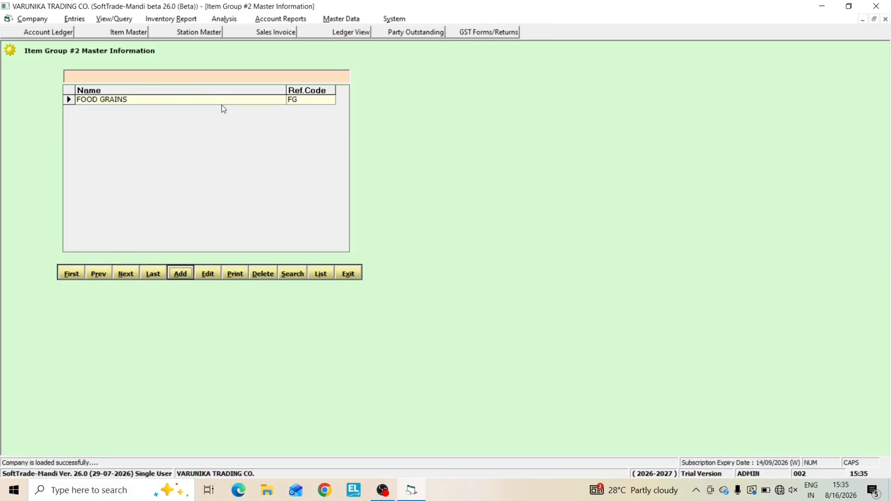
{"action": "key", "text": "Escape"}
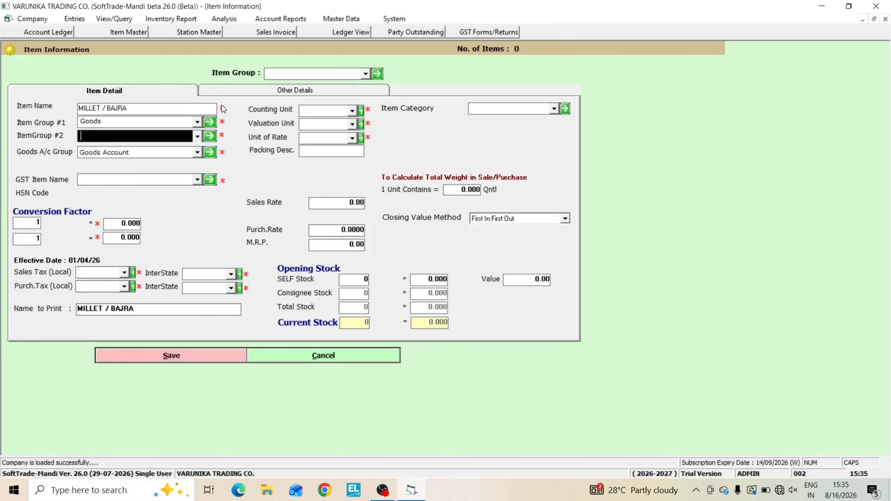
{"action": "type", "text": "FOOD GRAINS"}
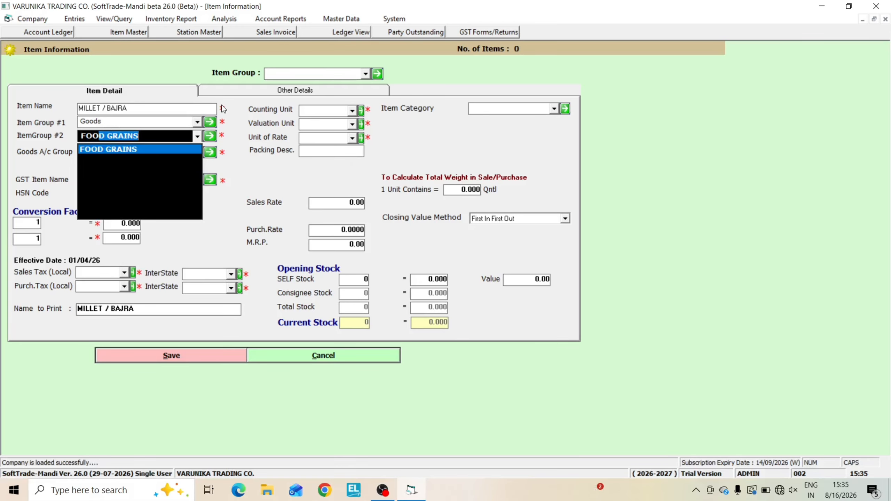
Add another Item Group #2 record named OIL SEEDS with reference code OS
{"action": "left_click", "coordinate": [211, 136]}
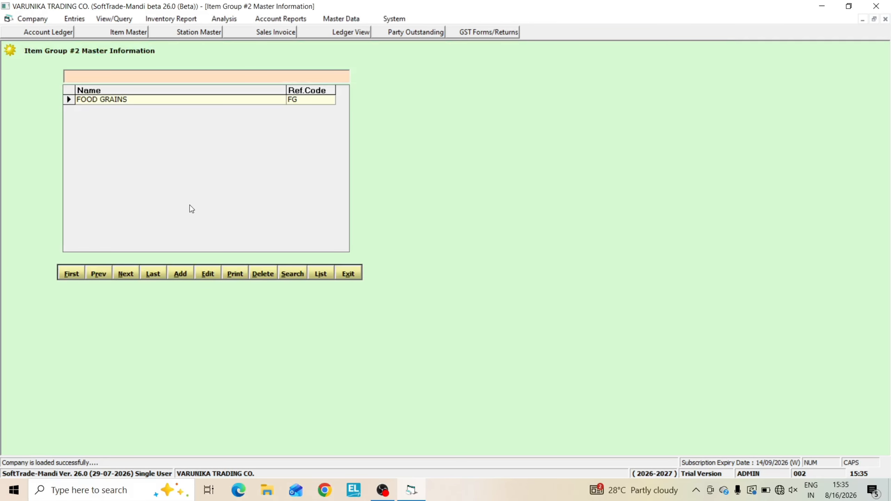
{"action": "left_click", "coordinate": [181, 274]}
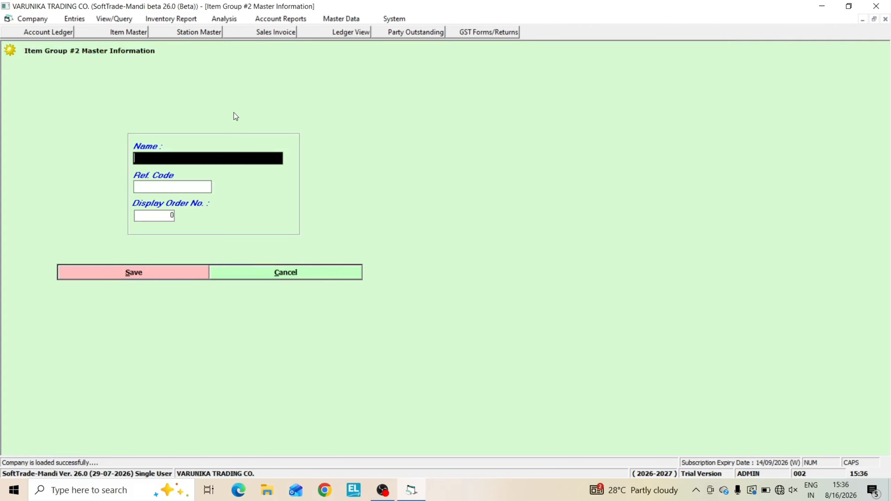
{"action": "type", "text": "OIL SEEDS"}
{"action": "key", "text": "Return"}
{"action": "type", "text": "O"}
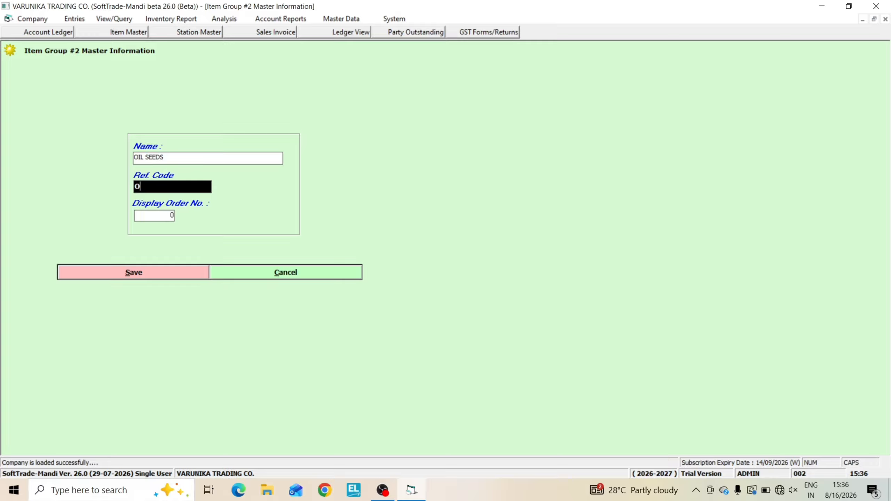
{"action": "type", "text": "S"}
{"action": "key", "text": "Return"}
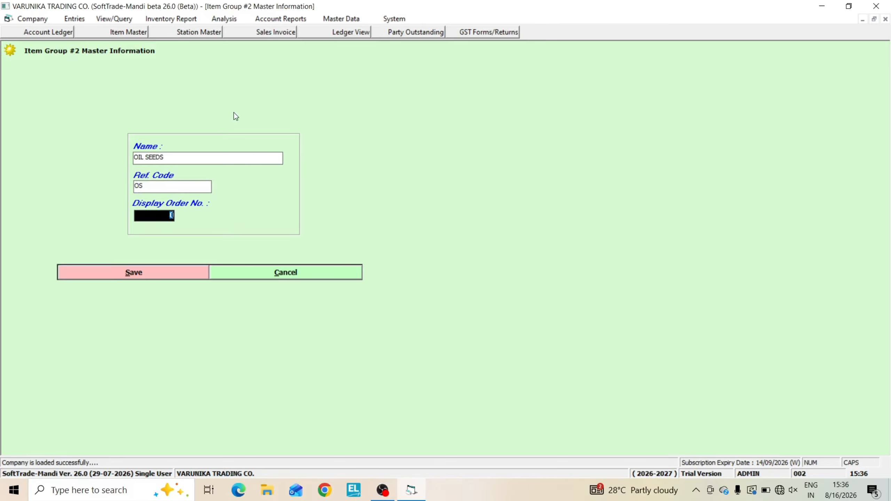
{"action": "key", "text": "Return"}
{"action": "key", "text": "Return"}
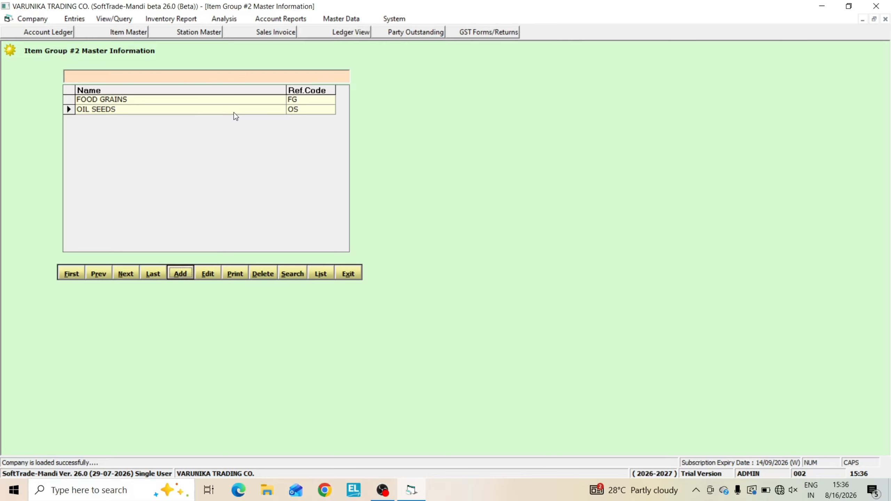
Add an Item Group #2 record named SUGAR & JAGGERY with reference code SJ and return to the item form
{"action": "key", "text": "Return"}
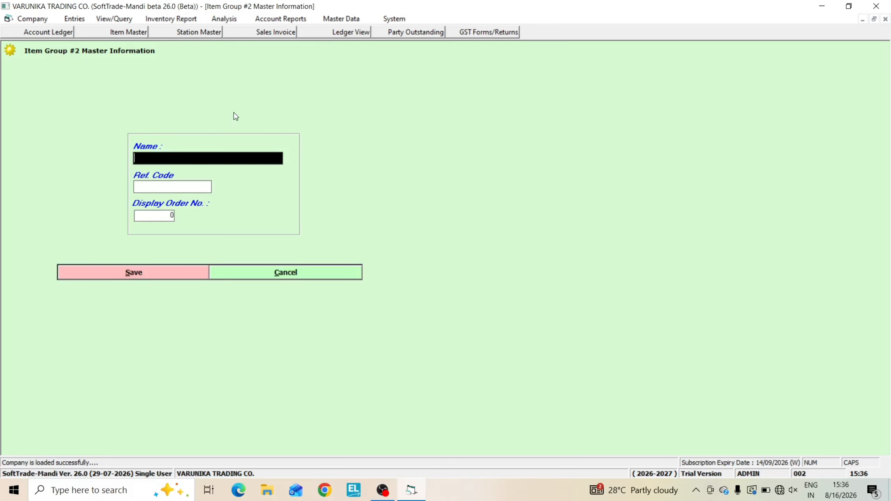
{"action": "type", "text": "SUGAR & JAGGERY"}
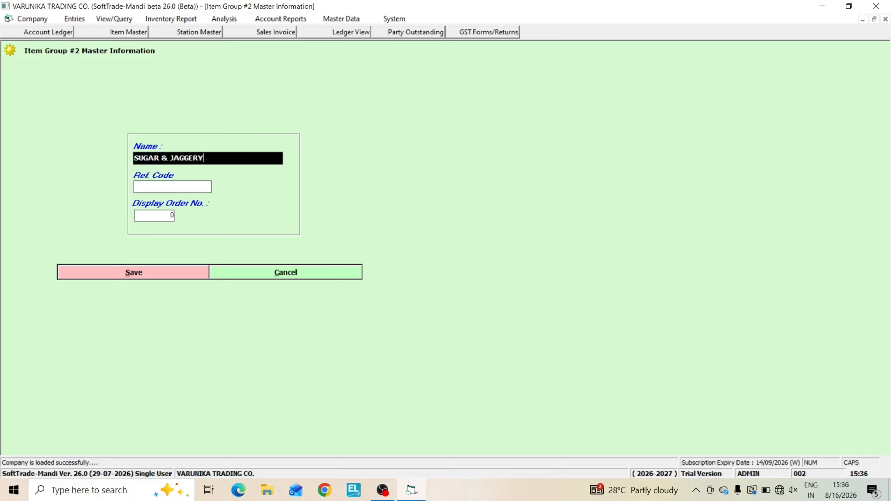
{"action": "key", "text": "Return"}
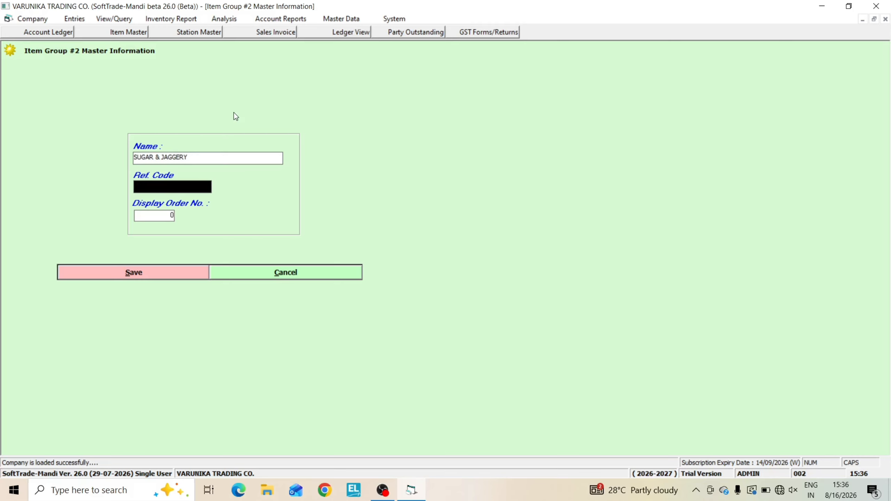
{"action": "type", "text": "SJ"}
{"action": "key", "text": "Return"}
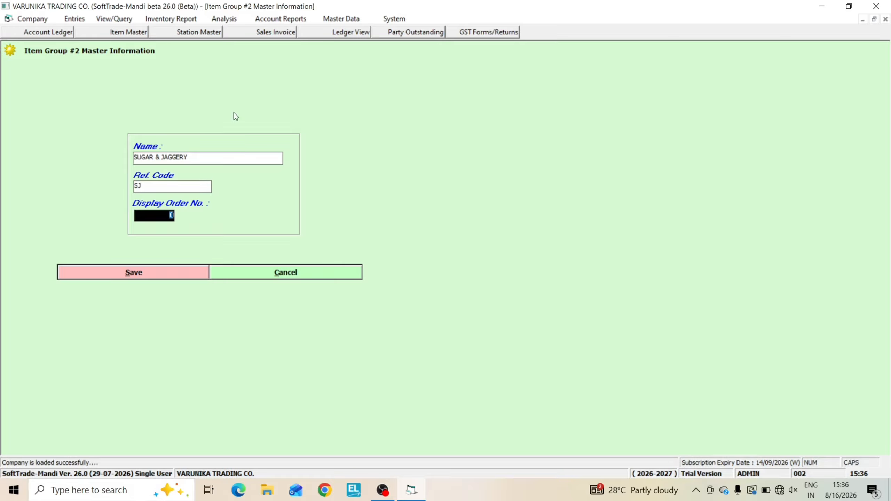
{"action": "key", "text": "Return"}
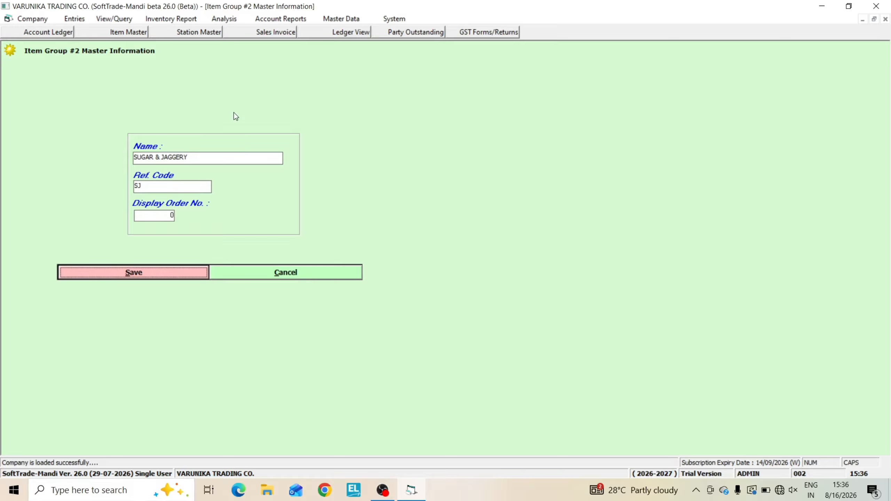
{"action": "key", "text": "Return"}
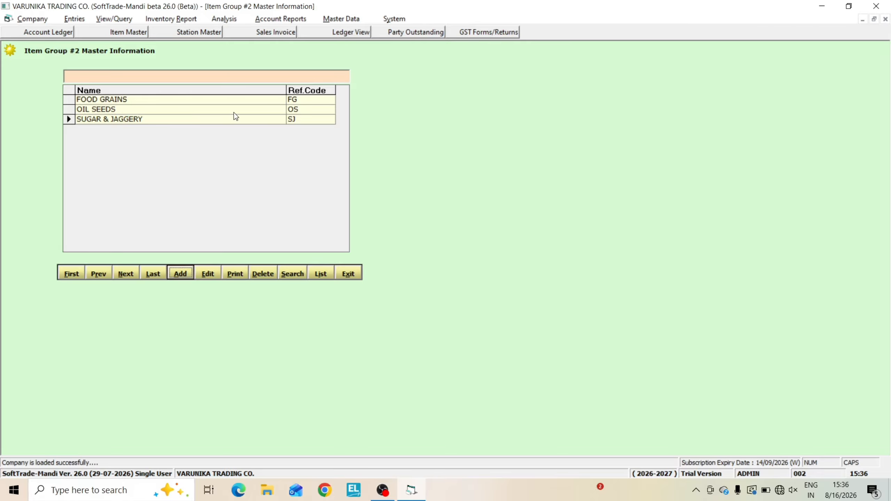
{"action": "key", "text": "alt+x"}
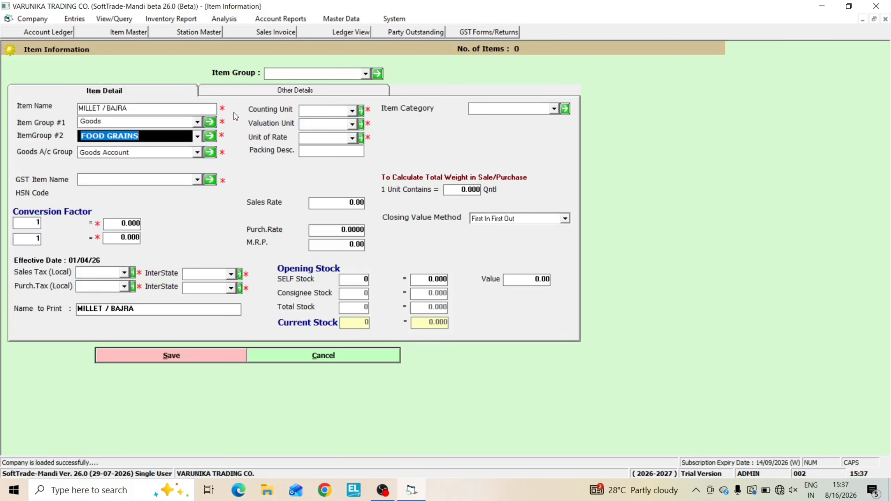
Review the Item Group #2 choices for the item and leave FOOD GRAINS selected
{"action": "key", "text": "Down"}
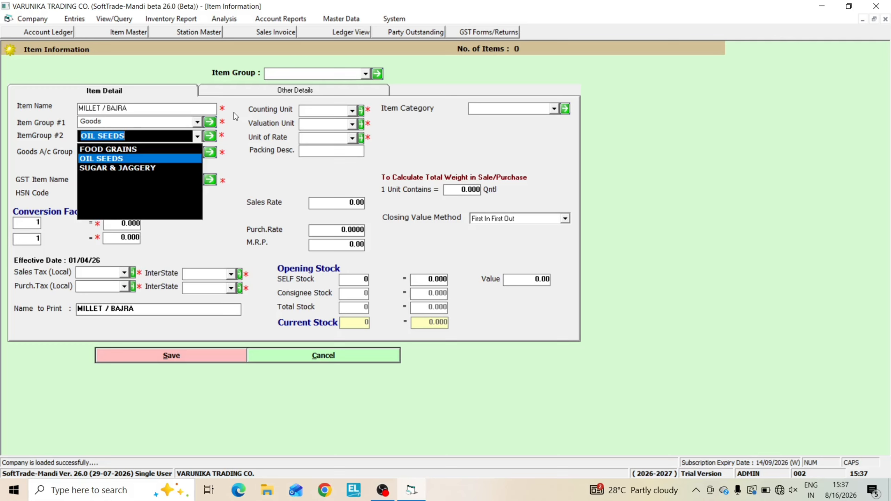
{"action": "key", "text": "Up"}
{"action": "key", "text": "Down"}
{"action": "key", "text": "Down"}
{"action": "key", "text": "Up"}
{"action": "key", "text": "Up"}
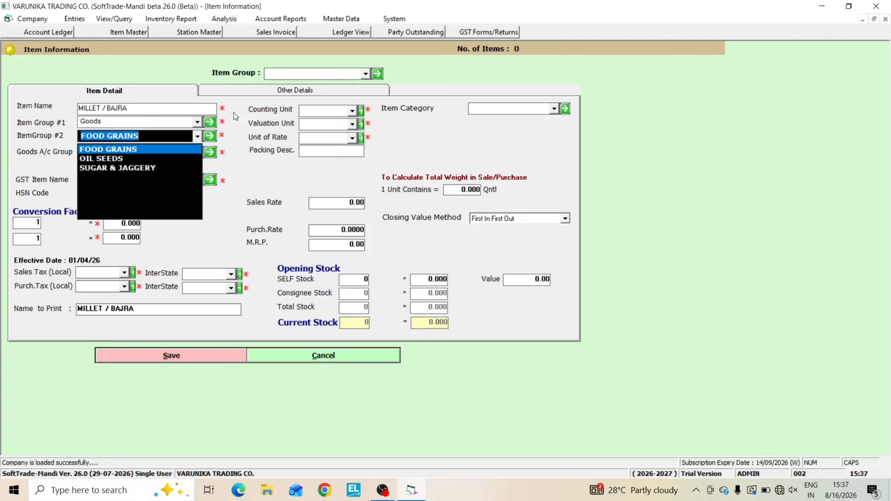
Keep FOOD GRAINS as the item's Item Group #2 and accept Goods Account as its goods account group
{"action": "key", "text": "Down"}
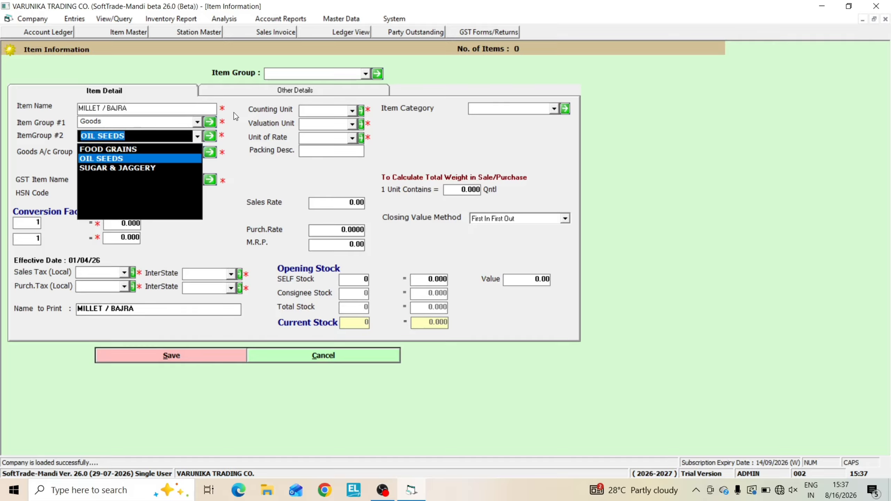
{"action": "key", "text": "Down"}
{"action": "key", "text": "Up"}
{"action": "key", "text": "Up"}
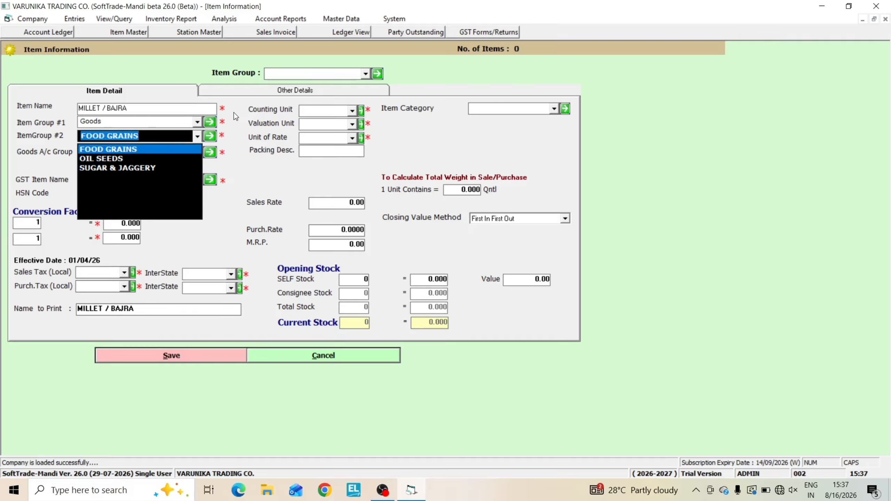
{"action": "key", "text": "Return"}
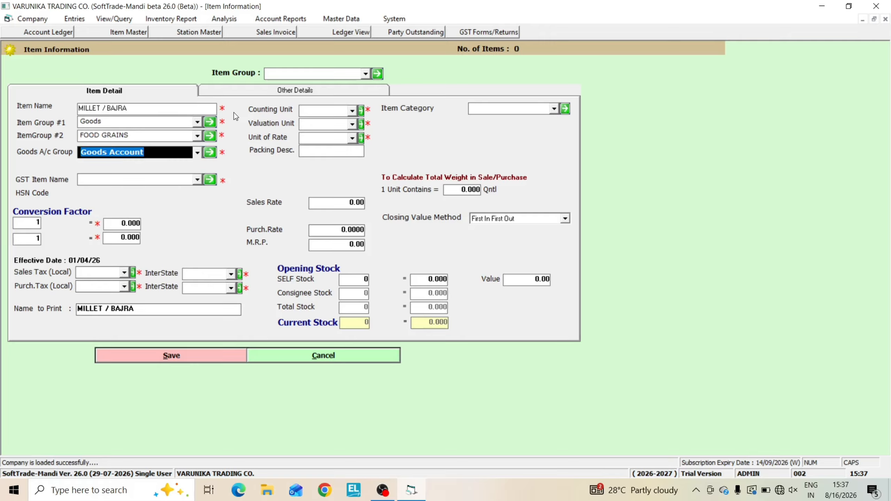
{"action": "key", "text": "Return"}
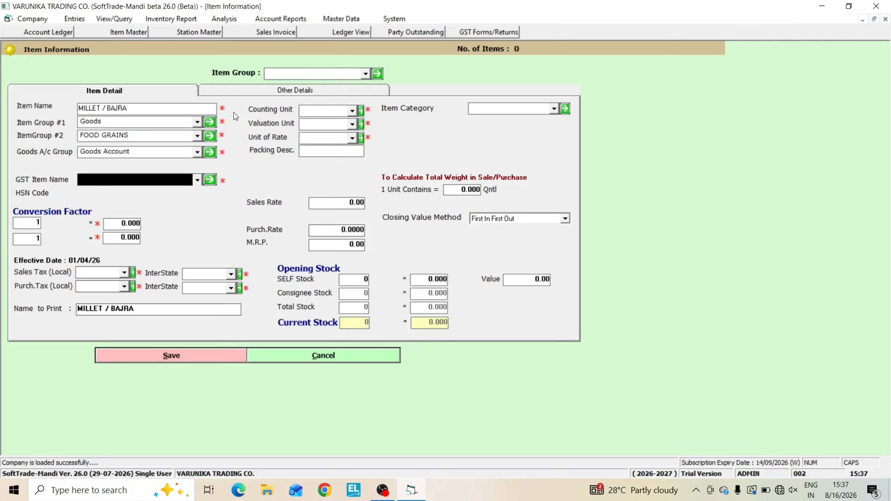
Choose BAJRA / MILLET as the item's GST item name
{"action": "key", "text": "Down"}
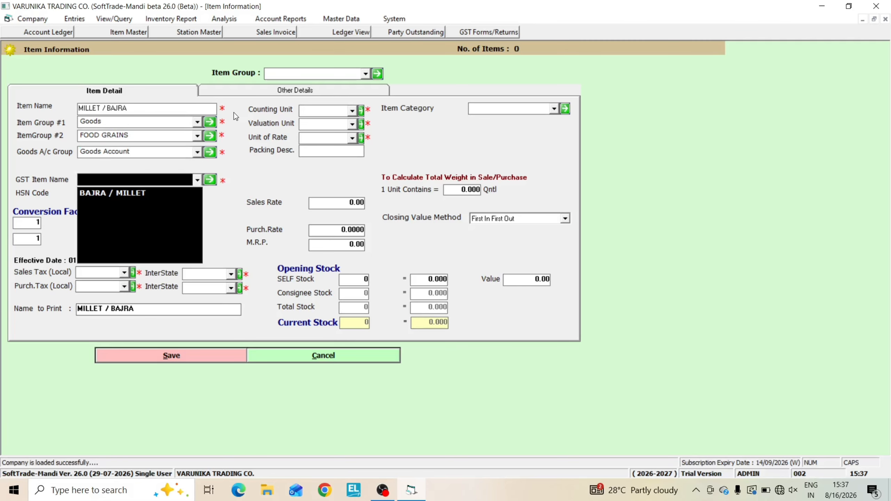
{"action": "key", "text": "Down"}
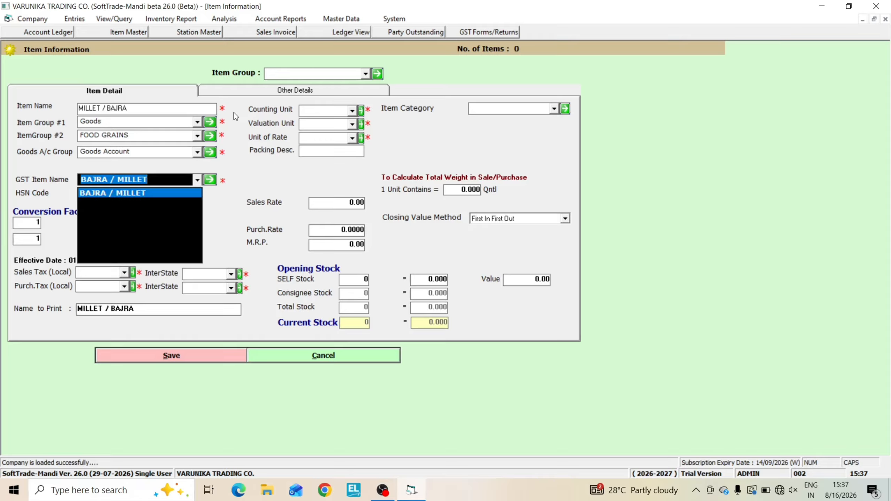
{"action": "key", "text": "Return"}
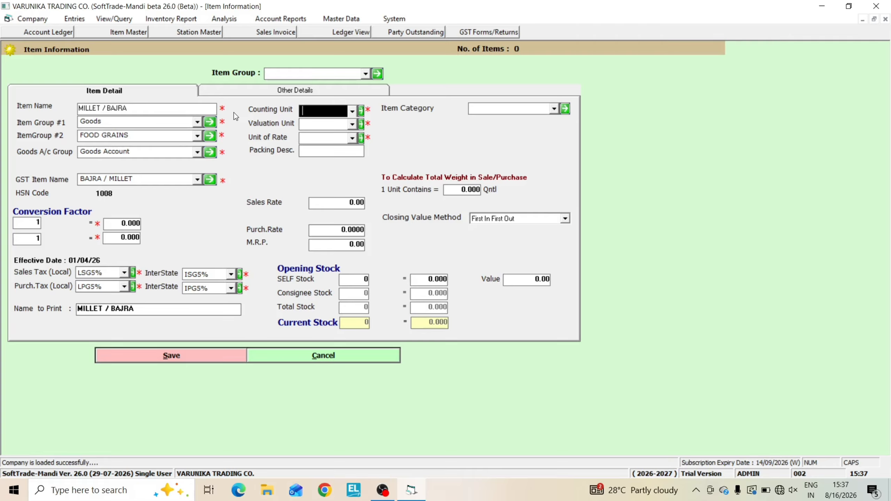
Set the item's counting unit to BAGS, valuation unit to KG and unit of rate to QNTLS
{"action": "key", "text": "Down"}
{"action": "key", "text": "Down"}
{"action": "key", "text": "Up"}
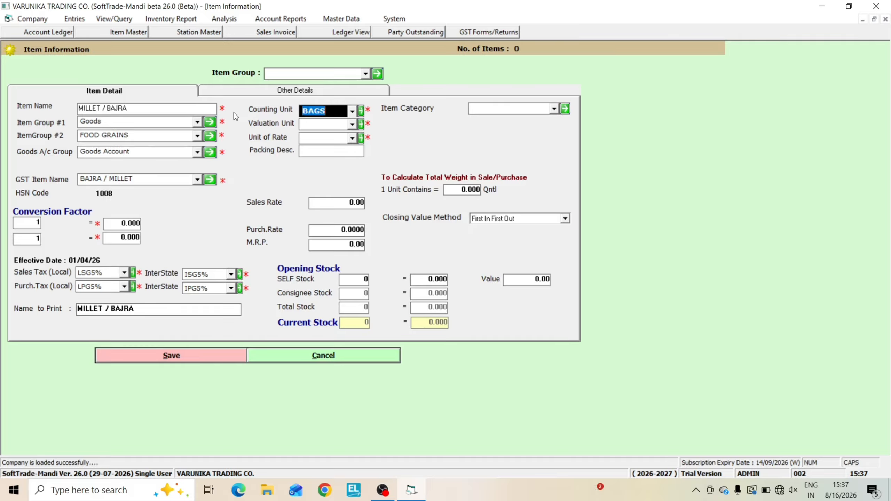
{"action": "key", "text": "Return"}
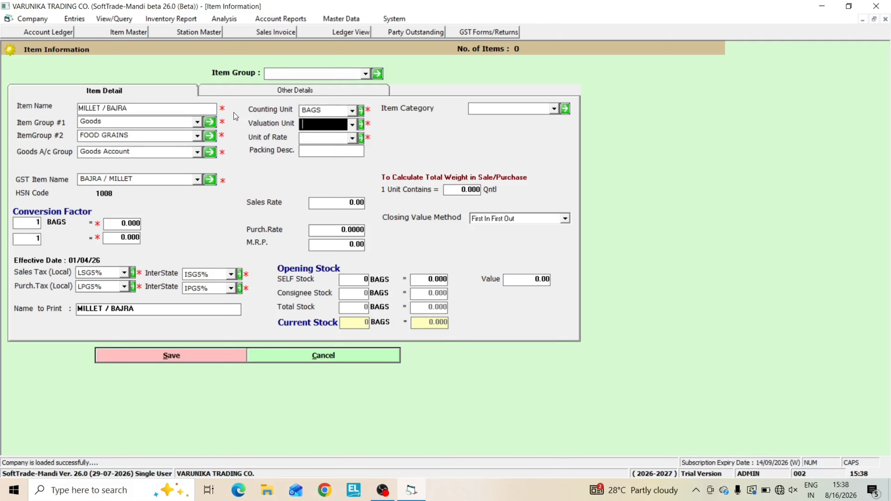
{"action": "type", "text": "KG"}
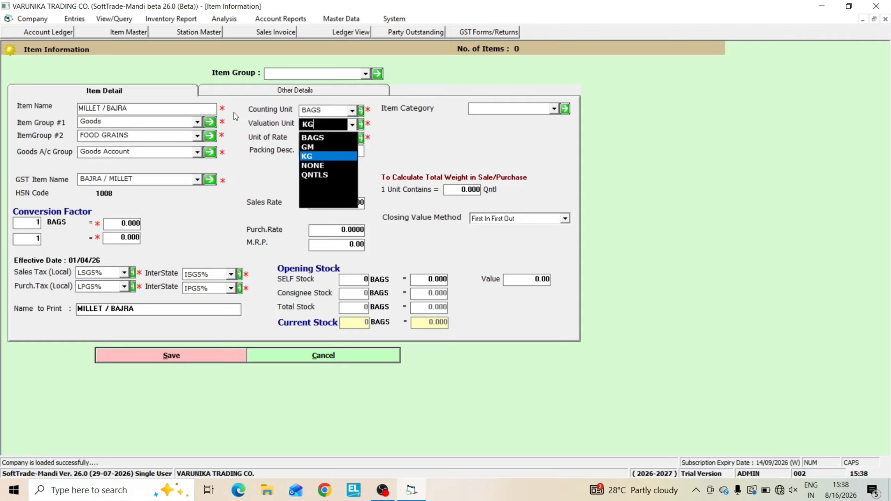
{"action": "key", "text": "Return"}
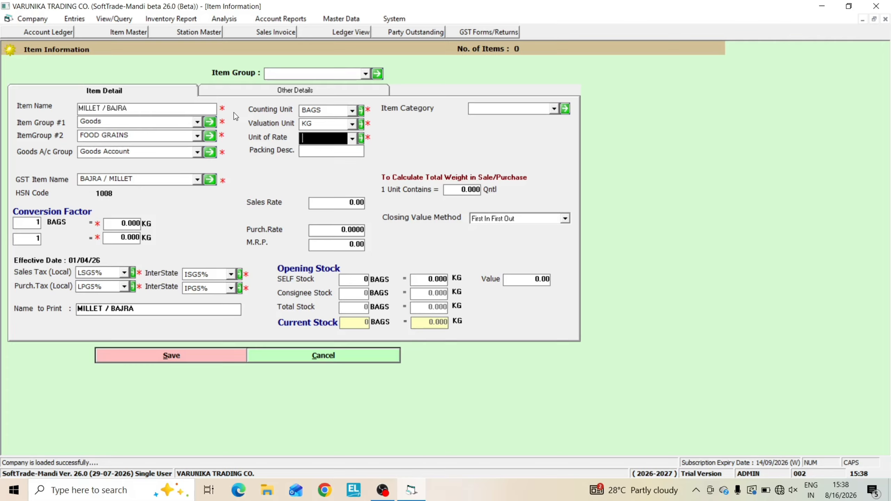
{"action": "type", "text": "QNTLS"}
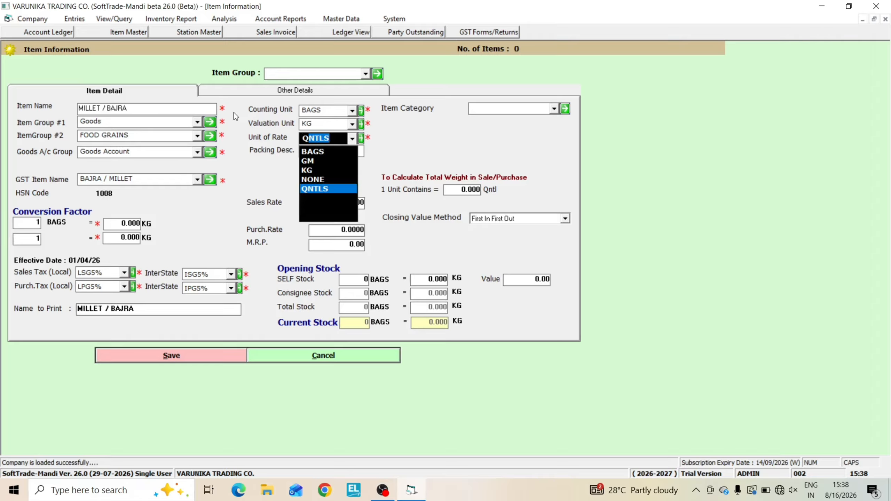
{"action": "key", "text": "Return"}
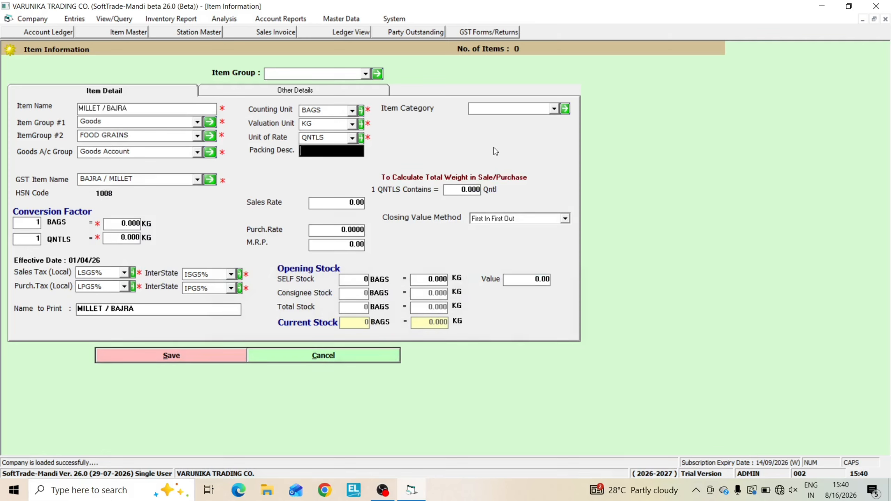
Enter 50 as the packing description and set the conversion factors to 1 BAGS = 50 KG and 1 QNTLS = 100 KG
{"action": "type", "text": "50"}
{"action": "key", "text": "Return"}
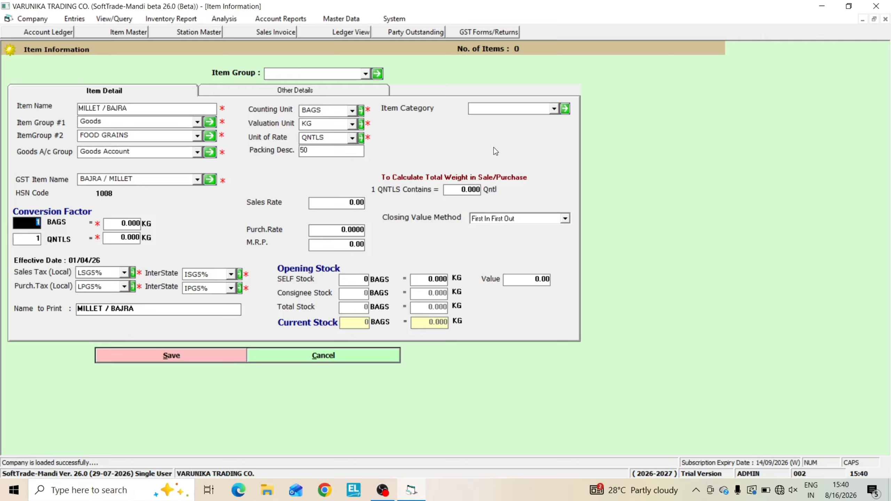
{"action": "key", "text": "Return"}
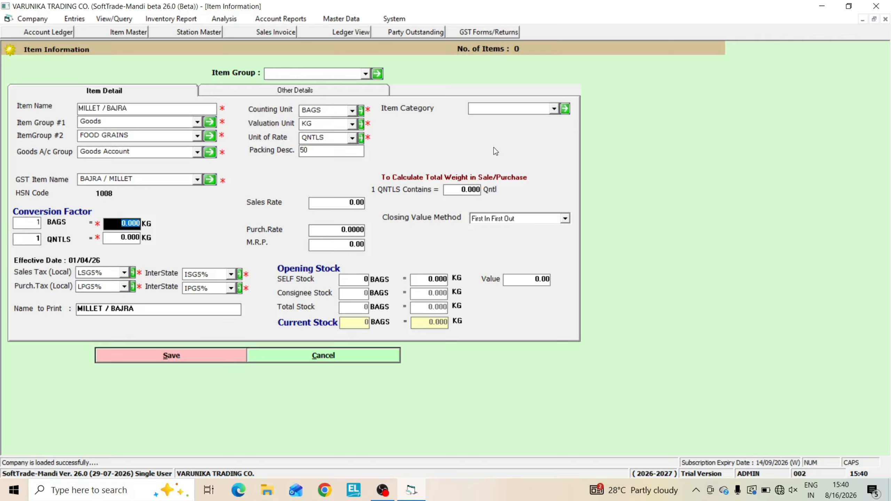
{"action": "type", "text": "50"}
{"action": "key", "text": "Return"}
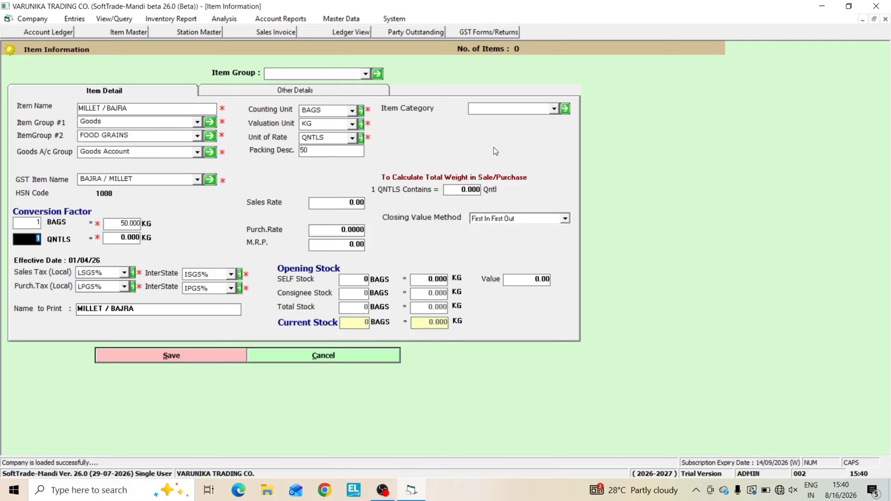
{"action": "key", "text": "Return"}
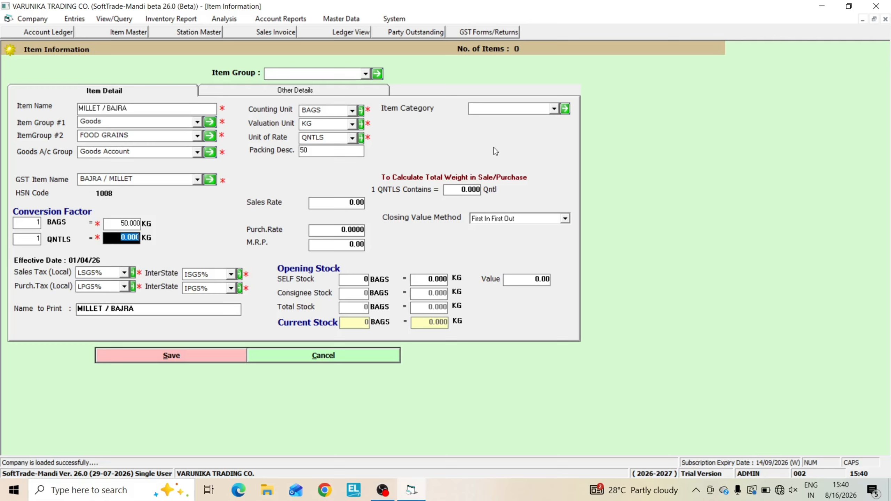
{"action": "type", "text": "100"}
{"action": "key", "text": "Return"}
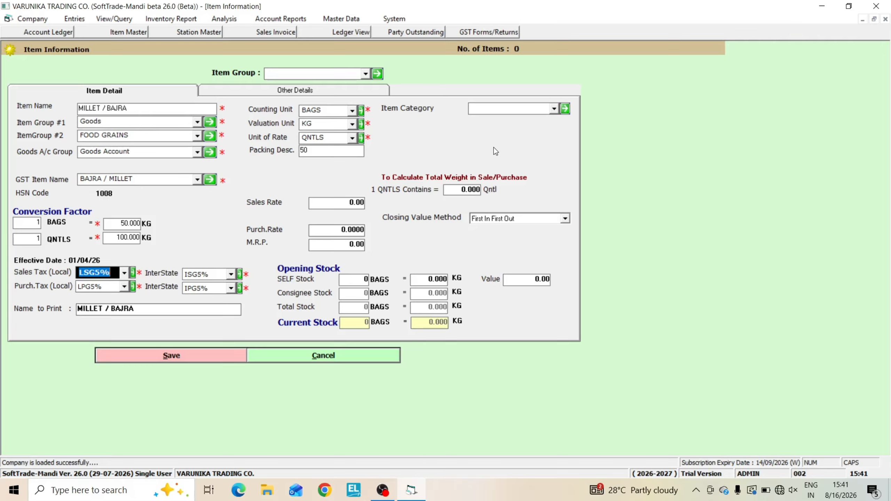
Accept the tax codes LSG5%, ISG5% and LPG5%, select IPG5% for interstate purchases, and keep MILLET / BAJRA as the print name
{"action": "key", "text": "Return"}
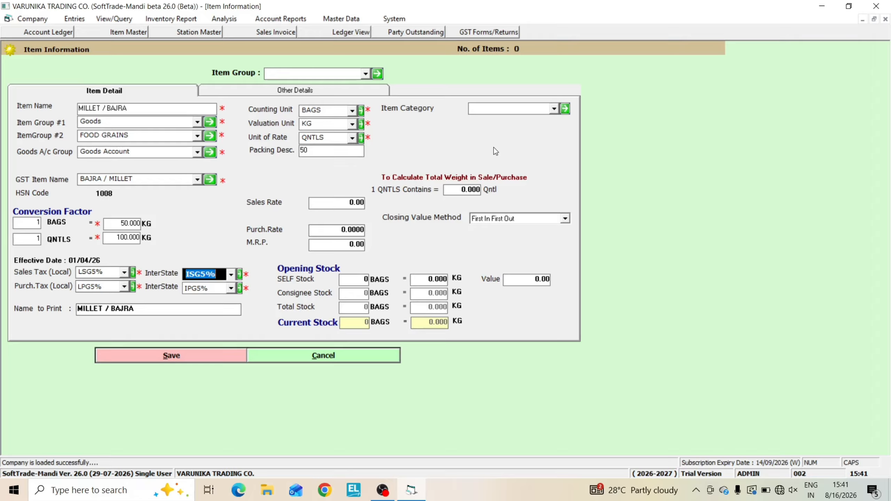
{"action": "key", "text": "Return"}
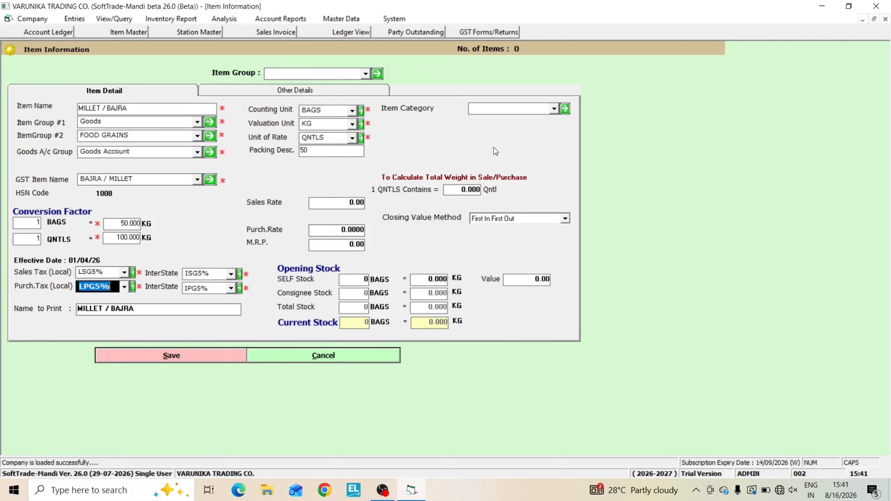
{"action": "key", "text": "Return"}
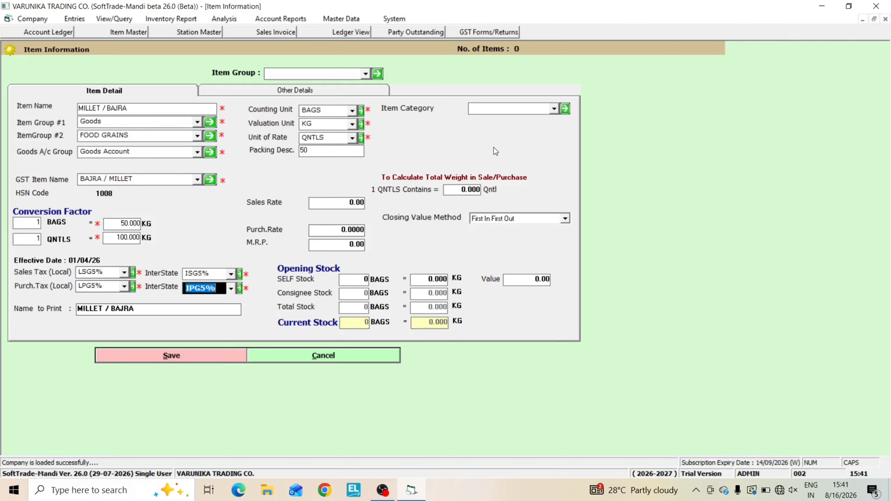
{"action": "key", "text": "Down"}
{"action": "key", "text": "Down"}
{"action": "key", "text": "Down"}
{"action": "key", "text": "Down"}
{"action": "key", "text": "Down"}
{"action": "key", "text": "Down"}
{"action": "key", "text": "Down"}
{"action": "key", "text": "Down"}
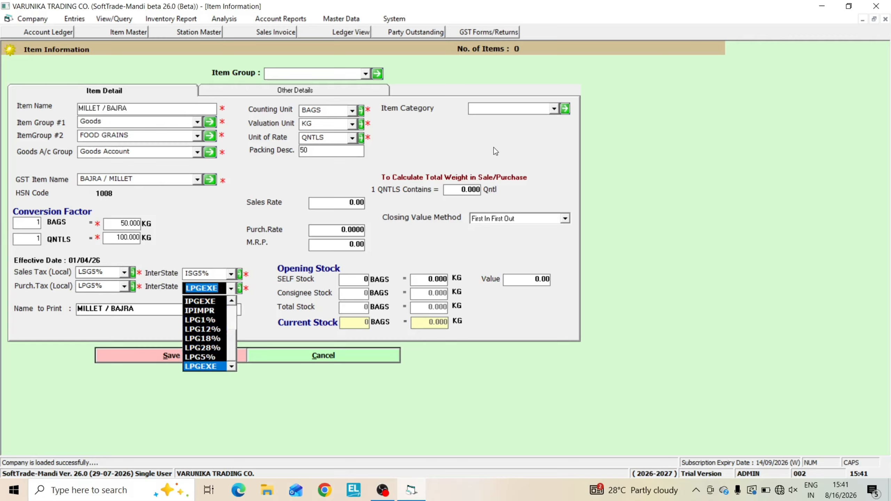
{"action": "key", "text": "Up"}
{"action": "key", "text": "Up"}
{"action": "key", "text": "Up"}
{"action": "key", "text": "Up"}
{"action": "key", "text": "Up"}
{"action": "key", "text": "Up"}
{"action": "key", "text": "Up"}
{"action": "key", "text": "Up"}
{"action": "key", "text": "Up"}
{"action": "key", "text": "Up"}
{"action": "key", "text": "Up"}
{"action": "key", "text": "Up"}
{"action": "key", "text": "Up"}
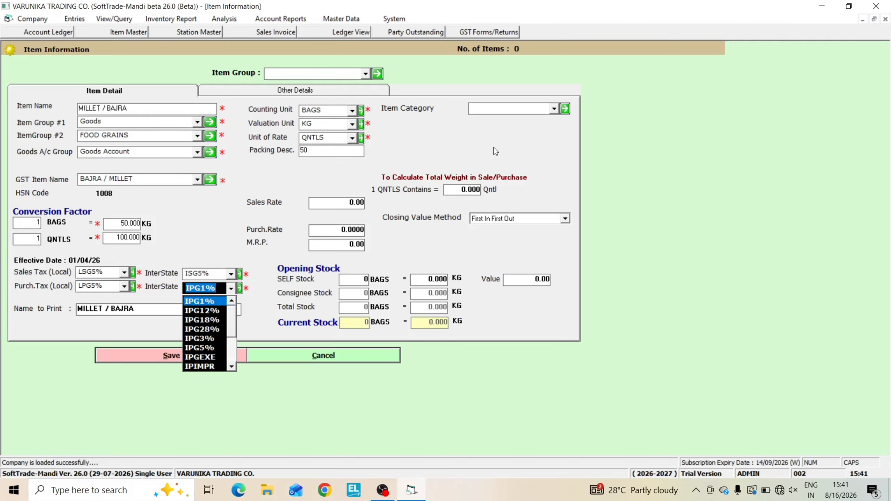
{"action": "key", "text": "Down"}
{"action": "key", "text": "Down"}
{"action": "key", "text": "Down"}
{"action": "key", "text": "Down"}
{"action": "key", "text": "Down"}
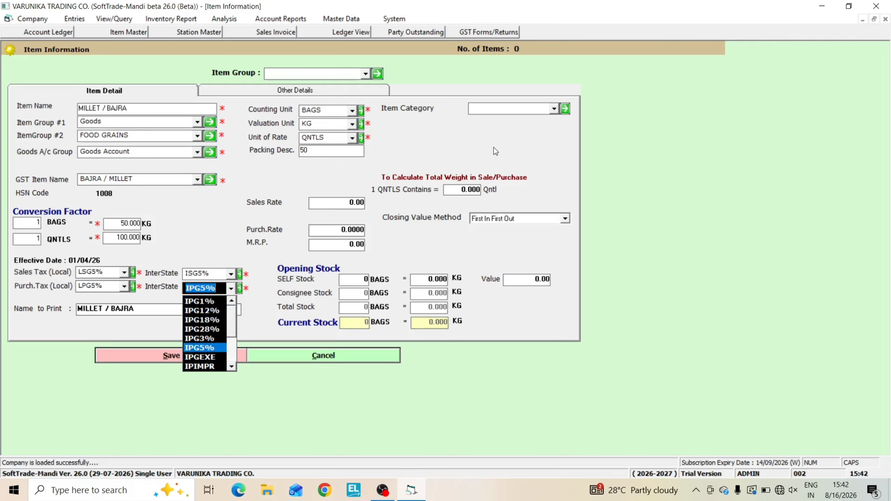
{"action": "key", "text": "Return"}
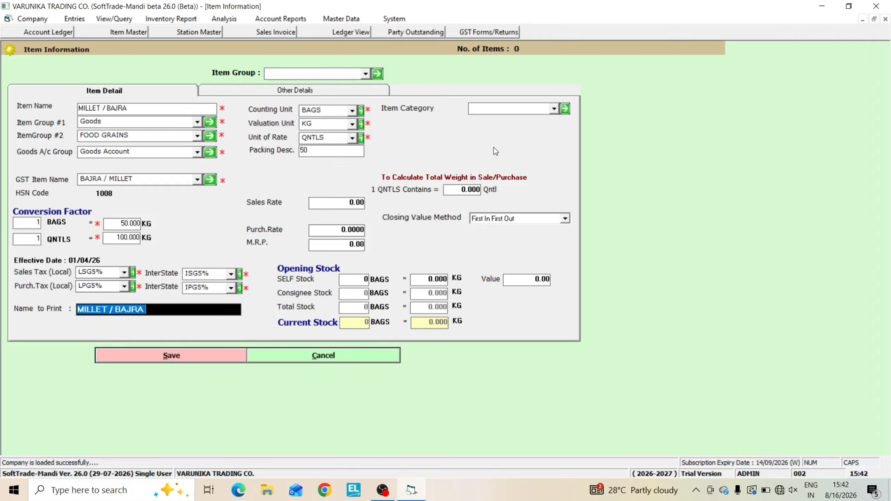
{"action": "key", "text": "Return"}
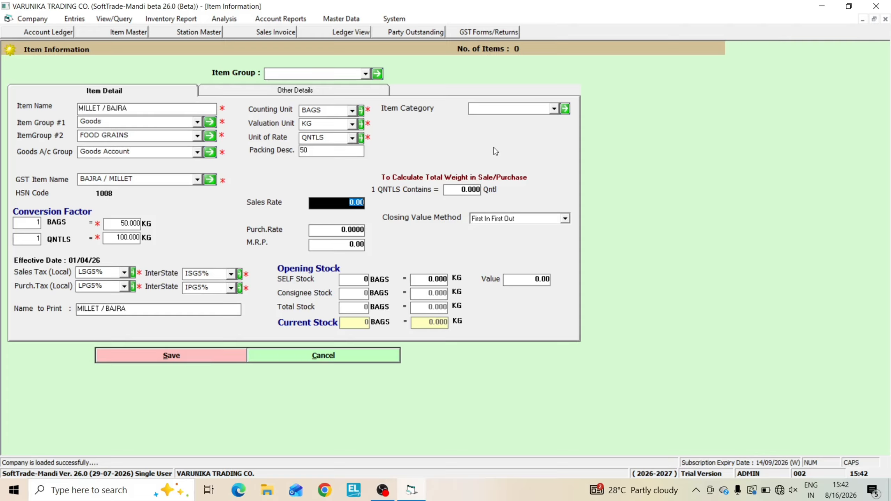
Set the sales rate to 2400 and the purchase rate to 2200, leaving the M.R.P. at its default
{"action": "type", "text": "2400"}
{"action": "key", "text": "Return"}
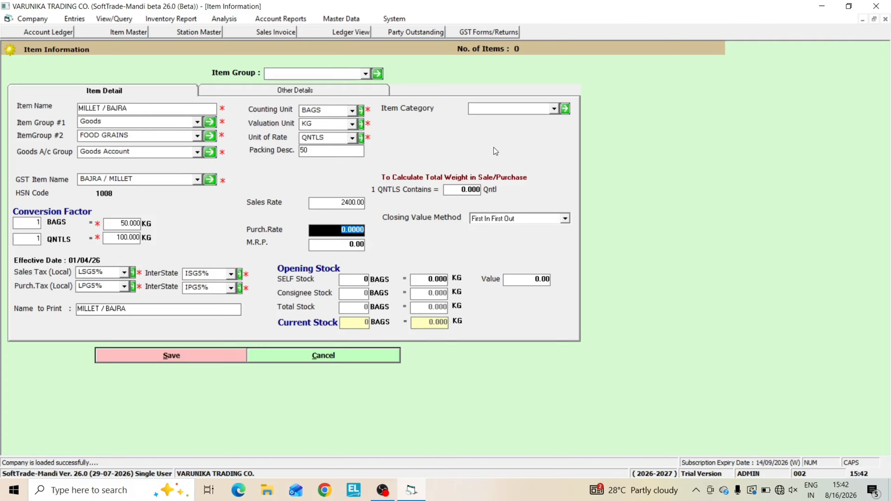
{"action": "type", "text": "200"}
{"action": "key", "text": "BackSpace"}
{"action": "key", "text": "BackSpace"}
{"action": "type", "text": "200"}
{"action": "key", "text": "Return"}
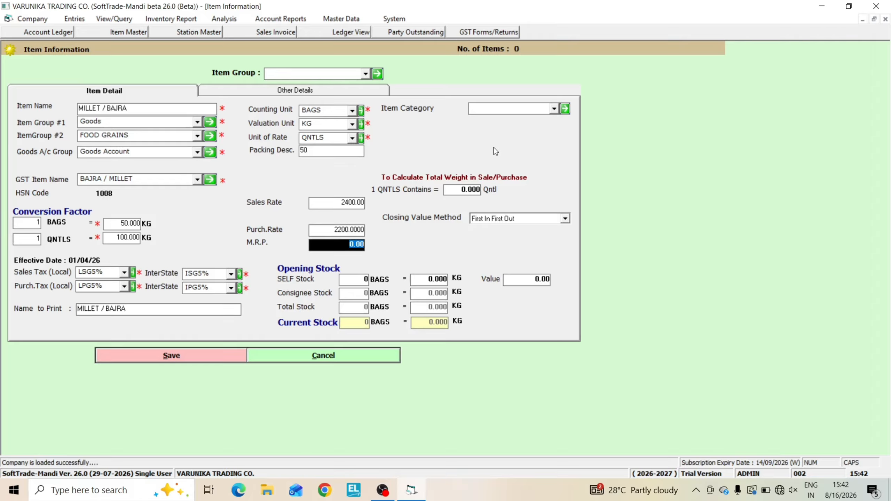
{"action": "key", "text": "Return"}
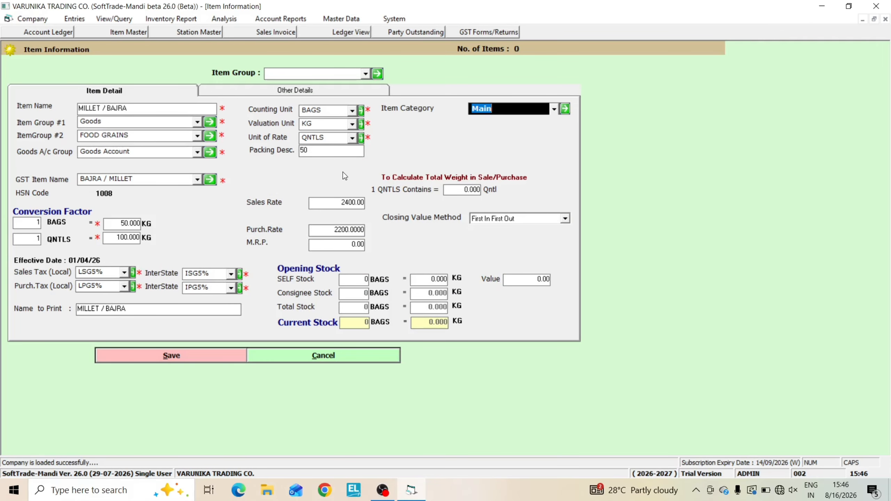
Accept Main as the item category and pass through the remaining default fields to the item's other details
{"action": "key", "text": "Return"}
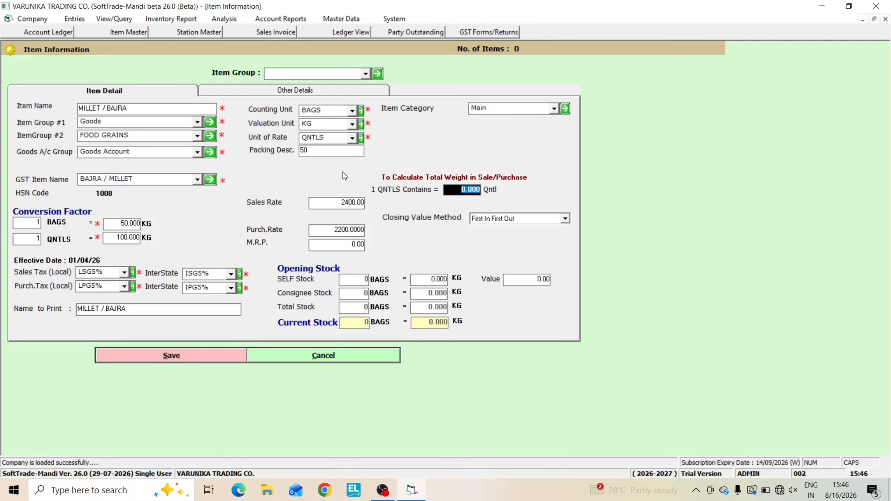
{"action": "key", "text": "Return"}
{"action": "key", "text": "Return"}
{"action": "key", "text": "Return"}
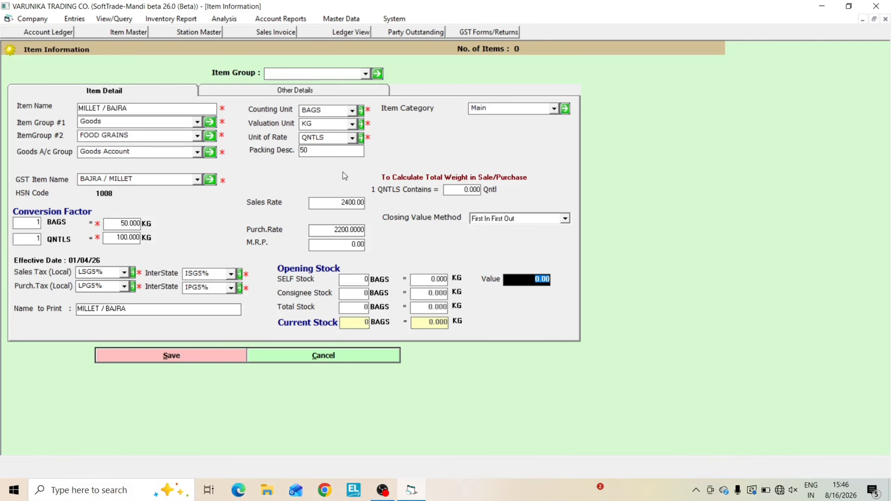
{"action": "key", "text": "Return"}
{"action": "key", "text": "Return"}
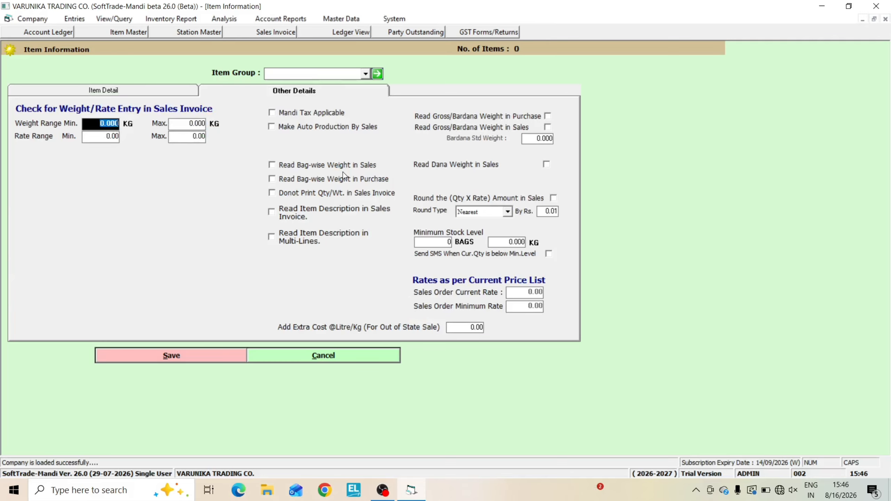
{"action": "key", "text": "Return"}
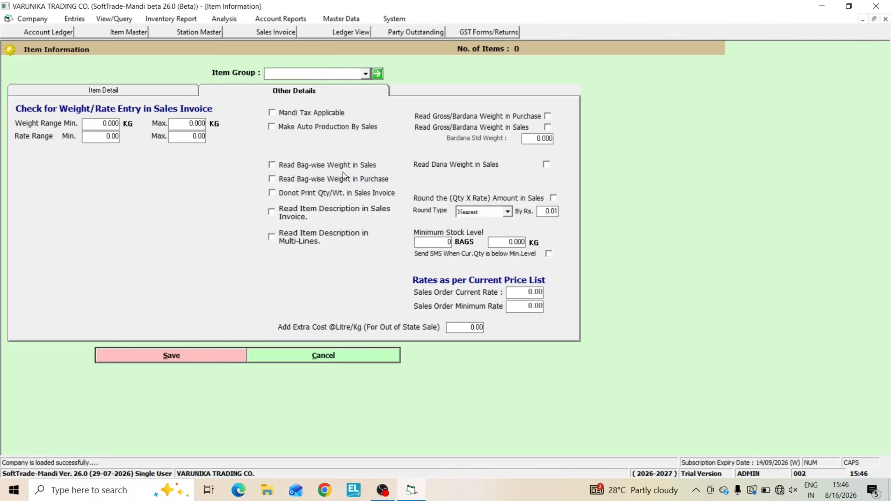
Return to the main item details and set the SELF opening stock to 50 bags
{"action": "left_click", "coordinate": [114, 90]}
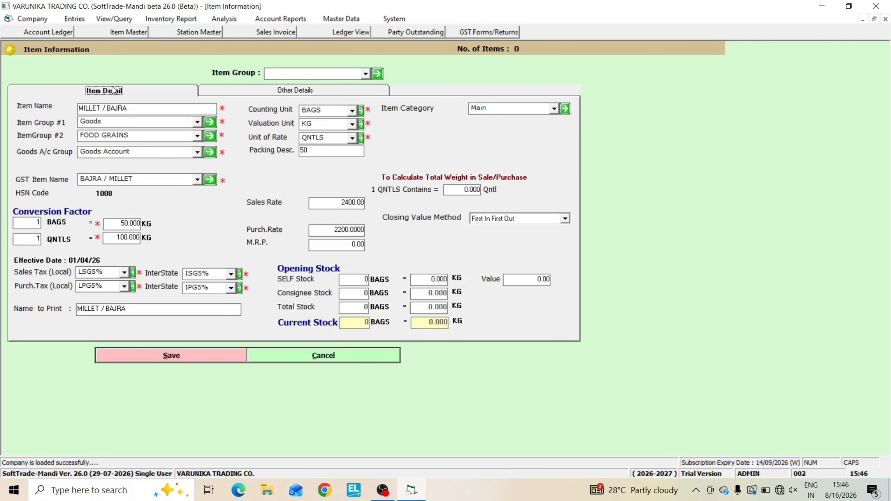
{"action": "left_click", "coordinate": [346, 277]}
{"action": "type", "text": "50"}
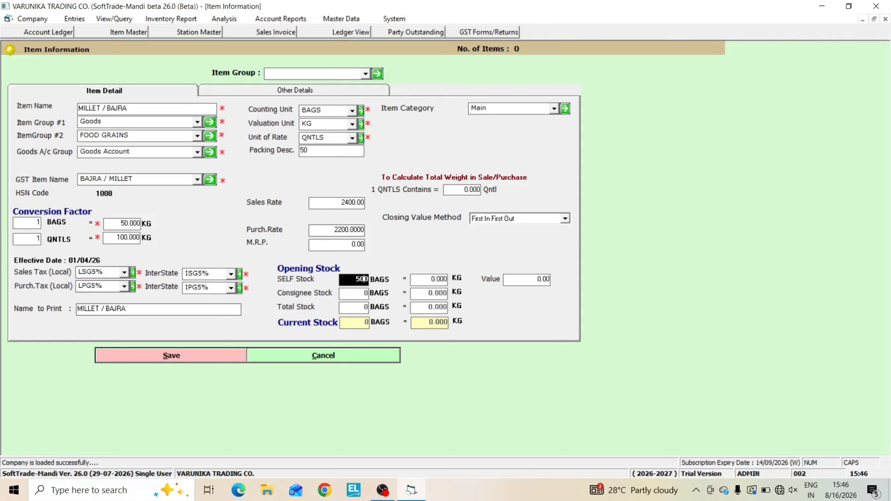
{"action": "key", "text": "Delete"}
{"action": "key", "text": "Return"}
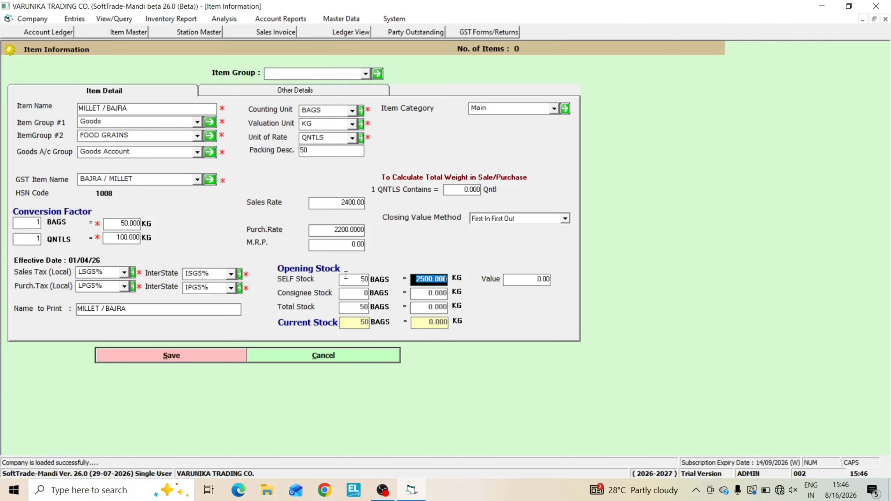
Reset the SELF opening stock to 0 bags and 0 kg, leaving the stock value at its default
{"action": "left_click", "coordinate": [346, 276]}
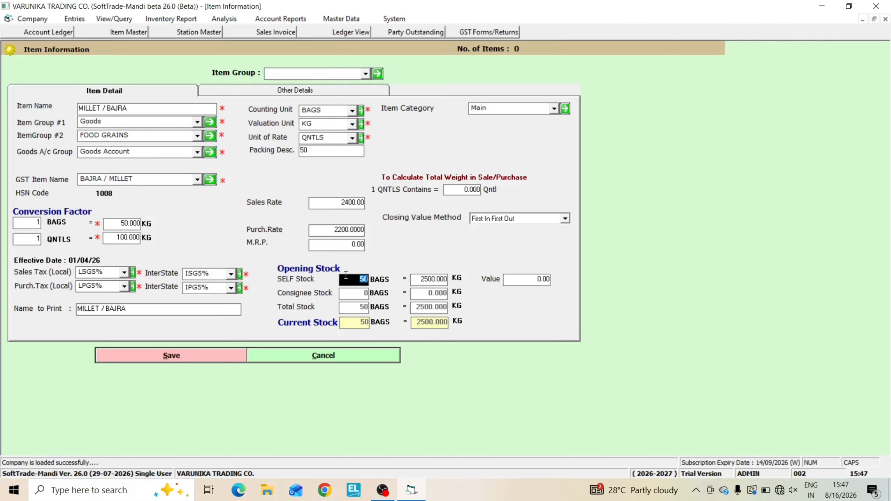
{"action": "type", "text": "0"}
{"action": "key", "text": "Return"}
{"action": "type", "text": "0"}
{"action": "key", "text": "Return"}
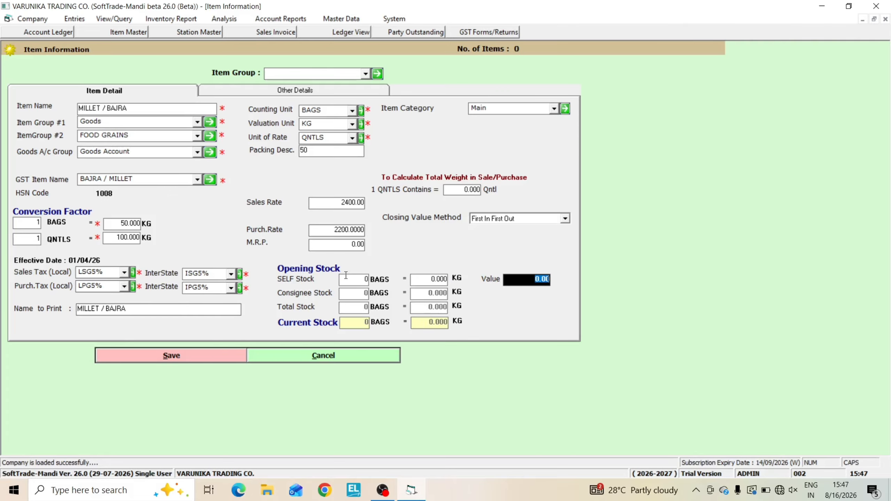
{"action": "key", "text": "Return"}
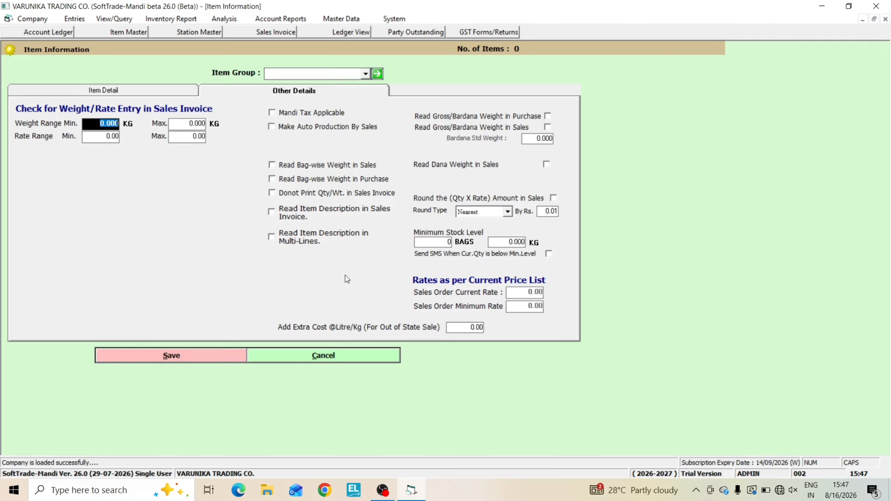
Accept the default weight, rate and checkbox settings in the item's other details and save the item
{"action": "key", "text": "Return"}
{"action": "key", "text": "Return"}
{"action": "key", "text": "Return"}
{"action": "key", "text": "Return"}
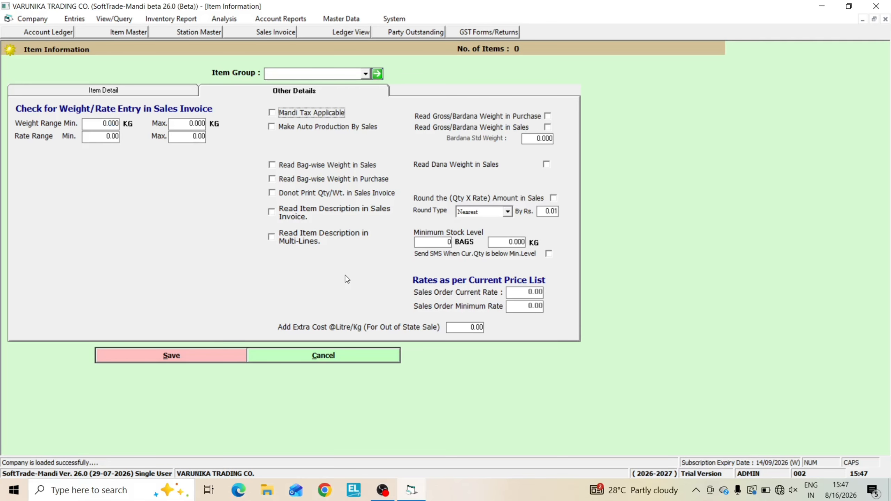
{"action": "key", "text": "Return"}
{"action": "key", "text": "Return"}
{"action": "key", "text": "Return"}
{"action": "key", "text": "Return"}
{"action": "key", "text": "Return"}
{"action": "key", "text": "Return"}
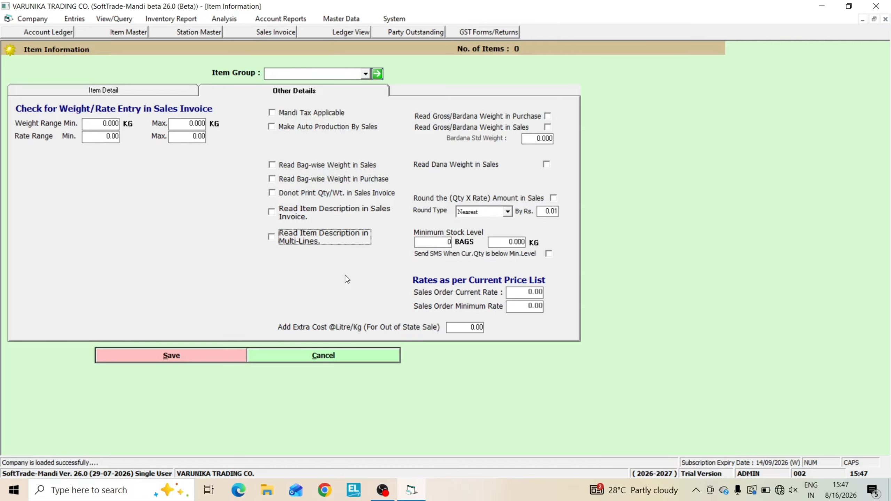
{"action": "key", "text": "Return"}
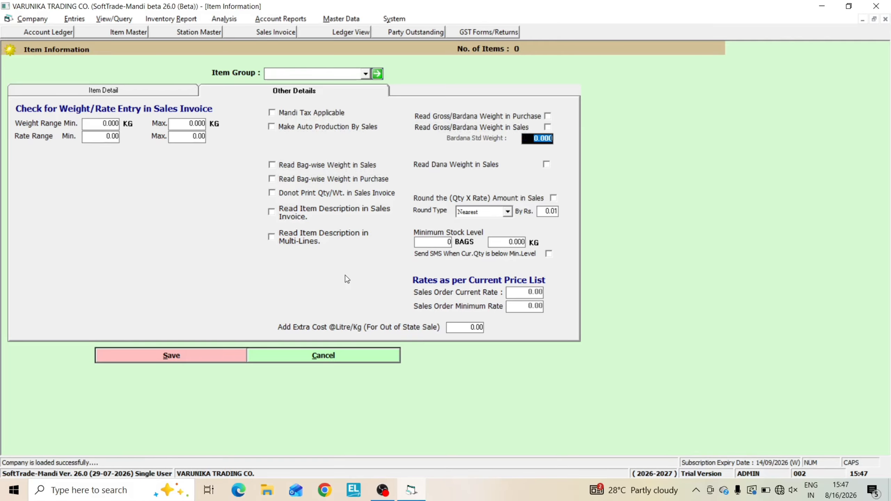
{"action": "key", "text": "Return"}
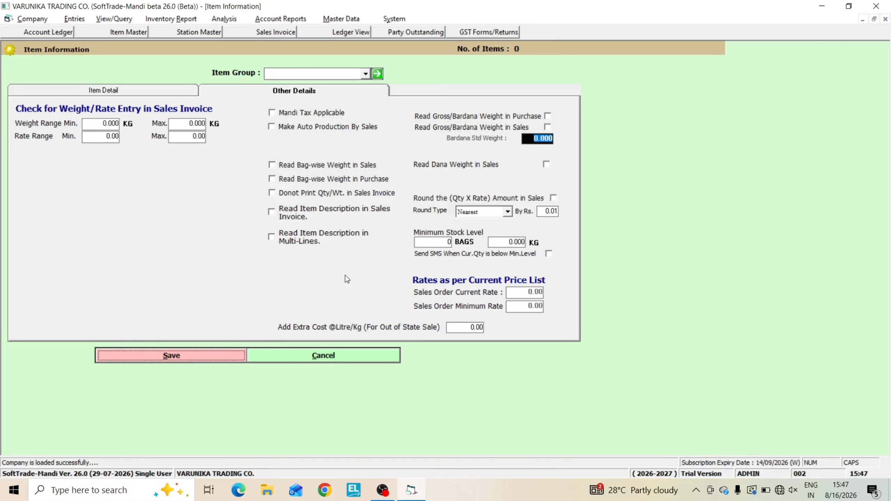
{"action": "key", "text": "Return"}
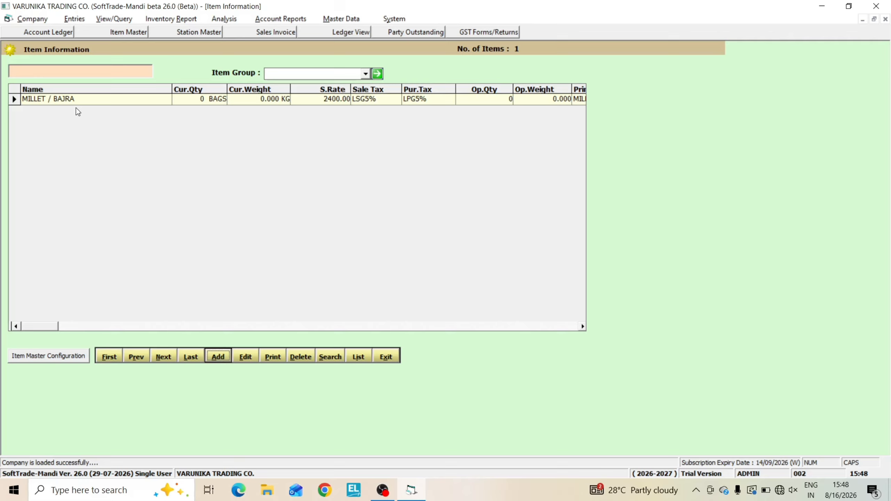
Start a new item and name it MUSTARD SEED / SARSO
{"action": "key", "text": "alt+d"}
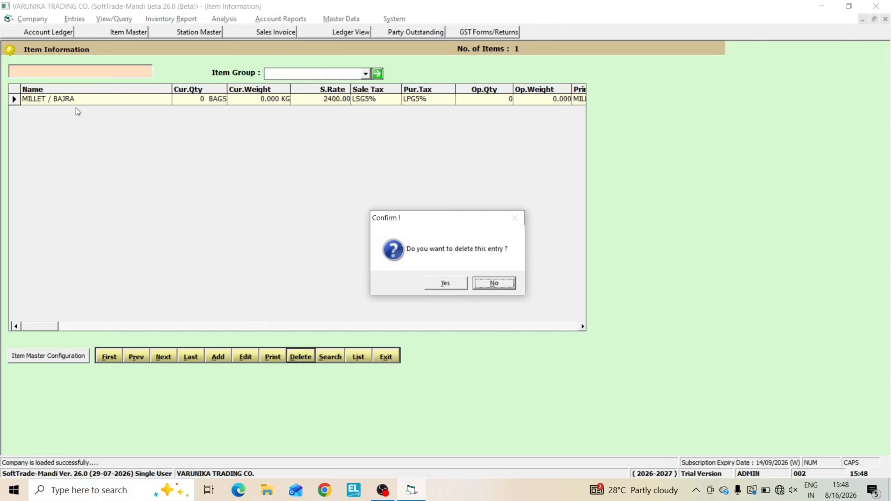
{"action": "key", "text": "Return"}
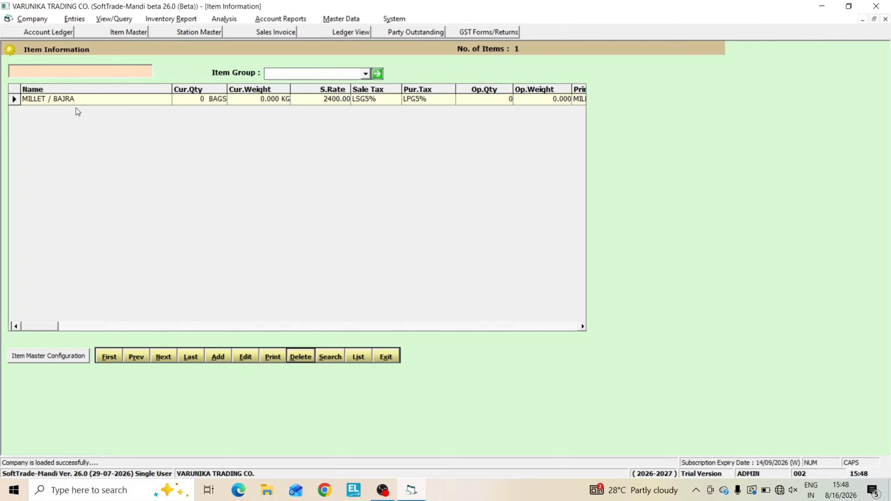
{"action": "key", "text": "alt+e"}
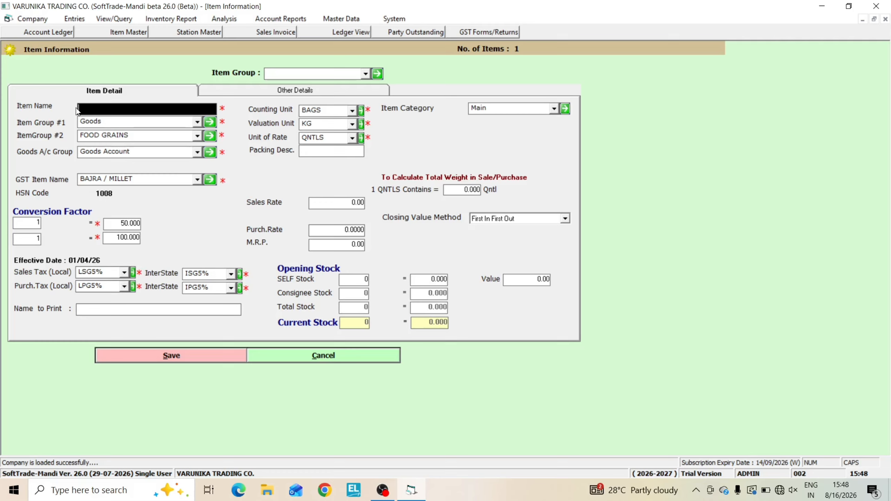
{"action": "type", "text": "MUSTARD SEED ?"}
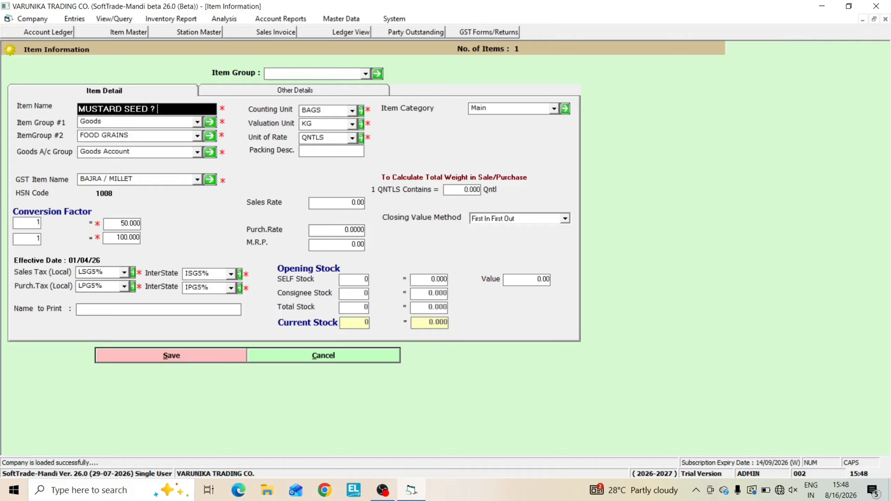
{"action": "key", "text": "BackSpace"}
{"action": "key", "text": "BackSpace"}
{"action": "type", "text": "/ SARSO"}
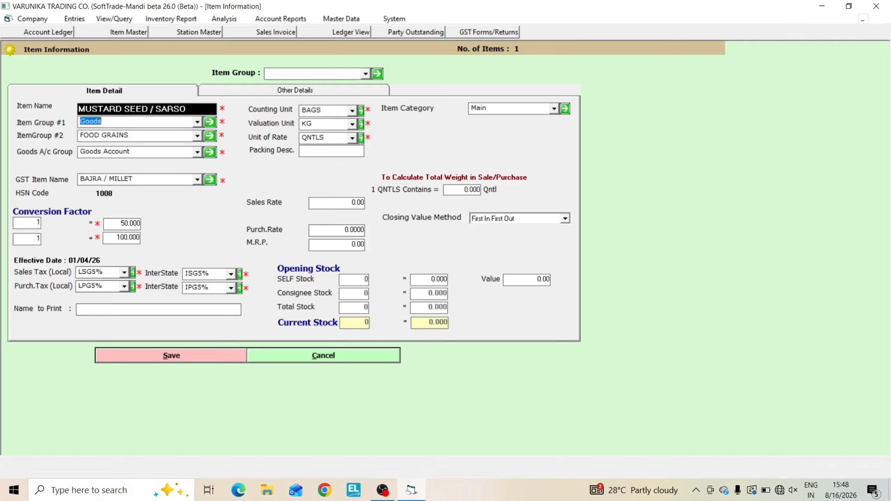
{"action": "key", "text": "Return"}
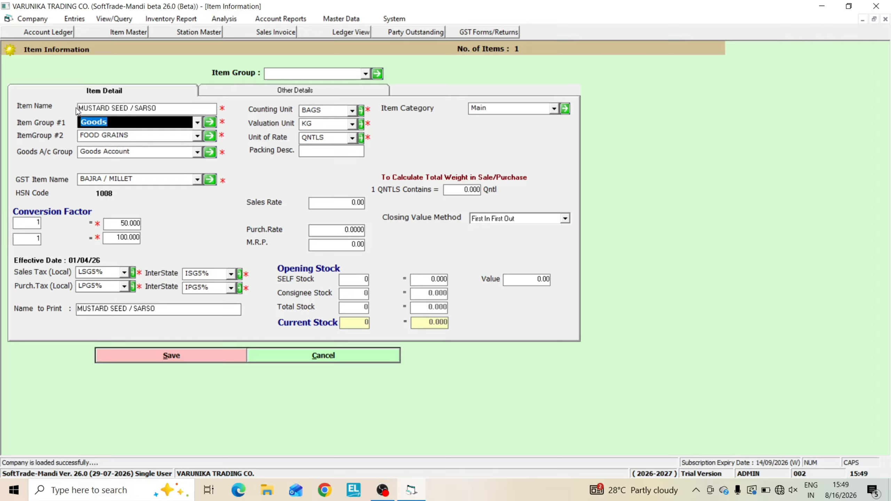
Keep Goods as the first item group, choose OIL SEEDS as the second, and accept Goods Account as the account group
{"action": "key", "text": "Return"}
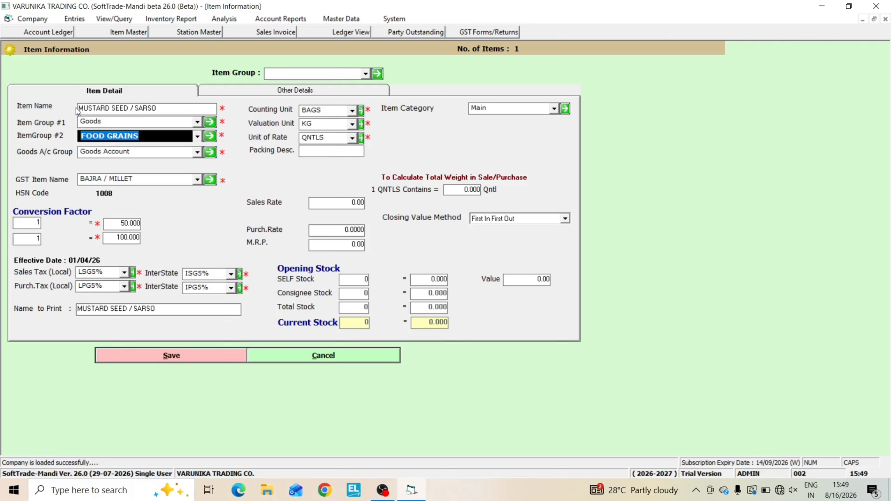
{"action": "key", "text": "Down"}
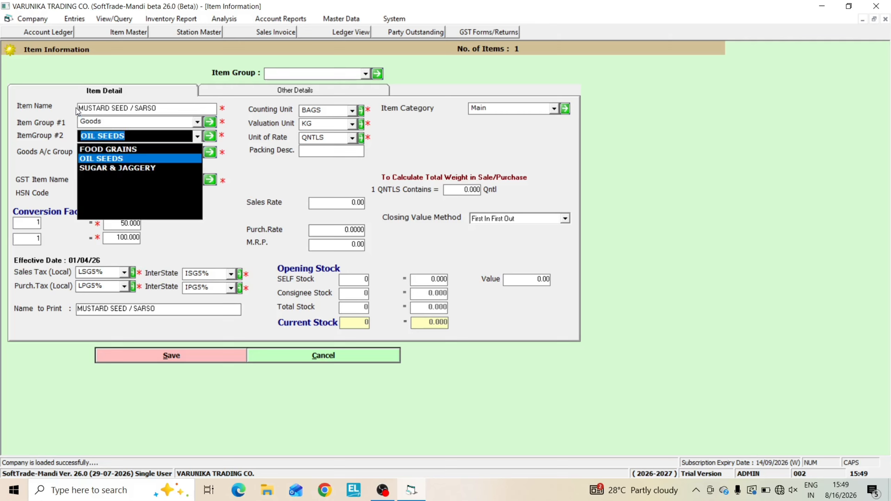
{"action": "key", "text": "Down"}
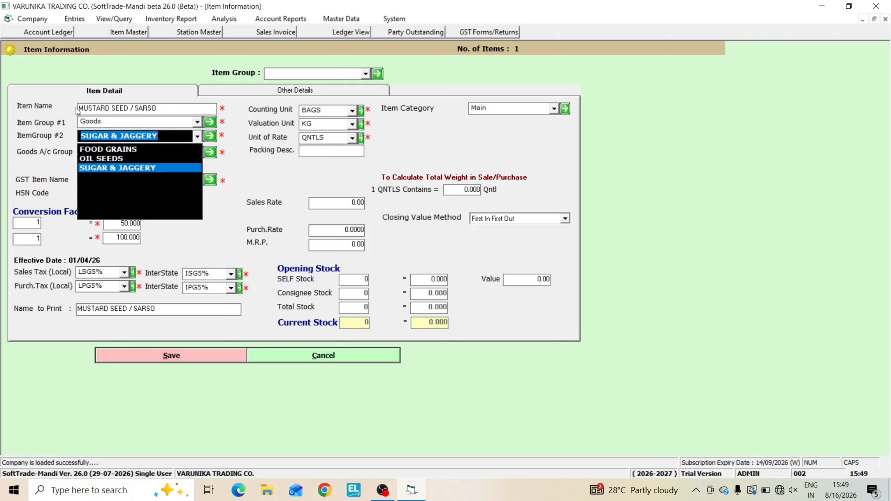
{"action": "key", "text": "Up"}
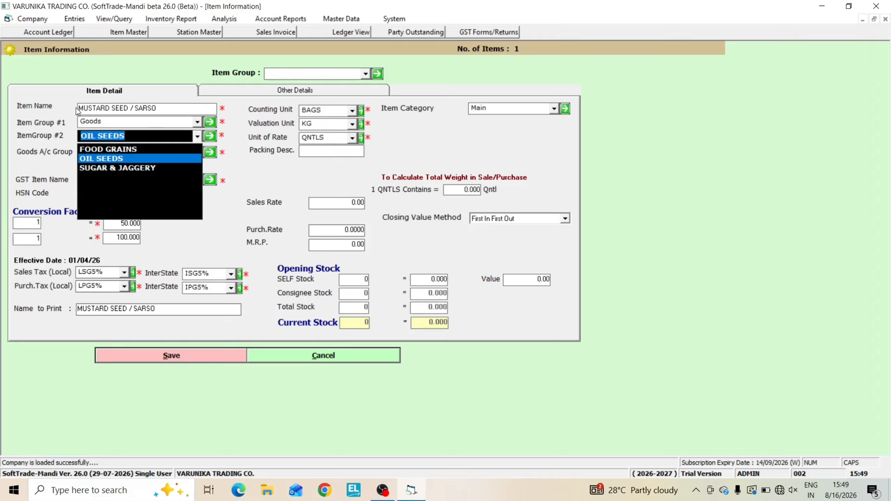
{"action": "key", "text": "Return"}
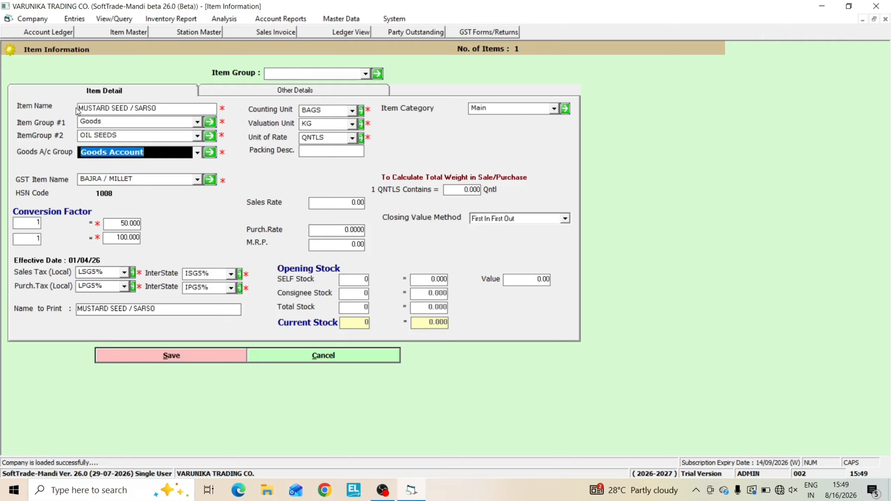
{"action": "key", "text": "Return"}
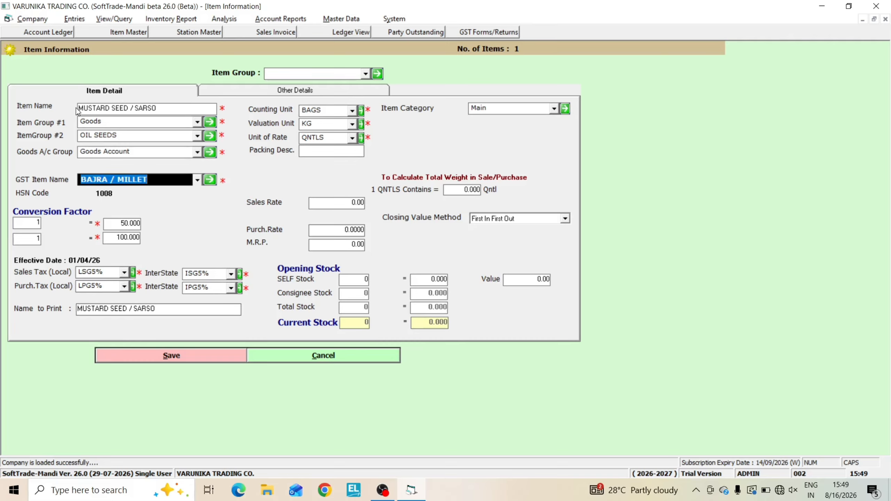
Open the BAJRA / MILLET GST item entry and set its description to MUSTARD SEED and HSN code to 1207, keeping Goods as the supply
{"action": "key", "text": "alt+minus"}
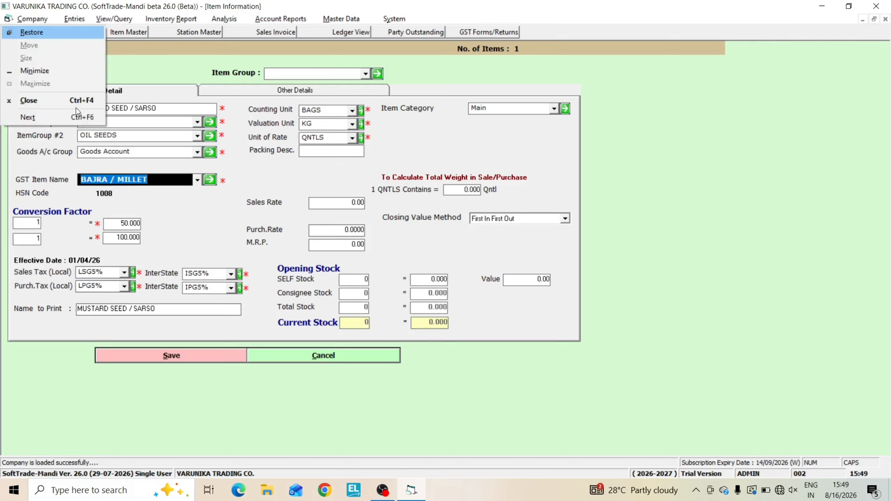
{"action": "left_click", "coordinate": [155, 177]}
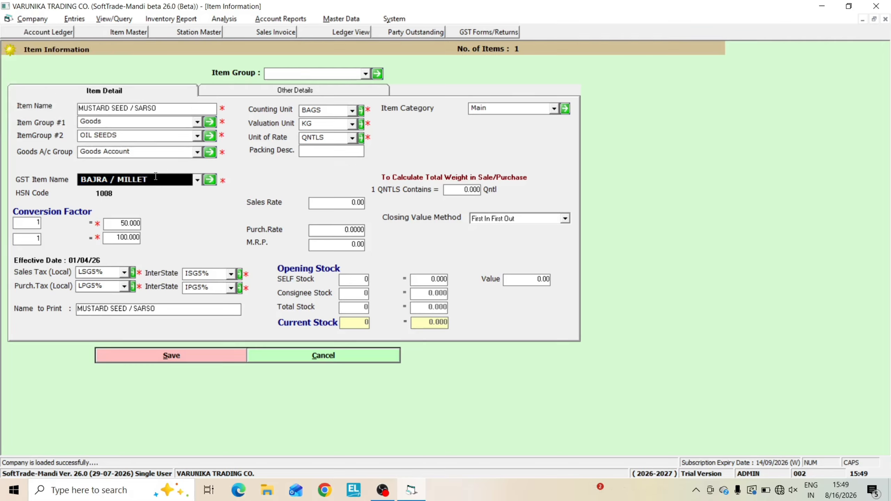
{"action": "double_click", "coordinate": [155, 177]}
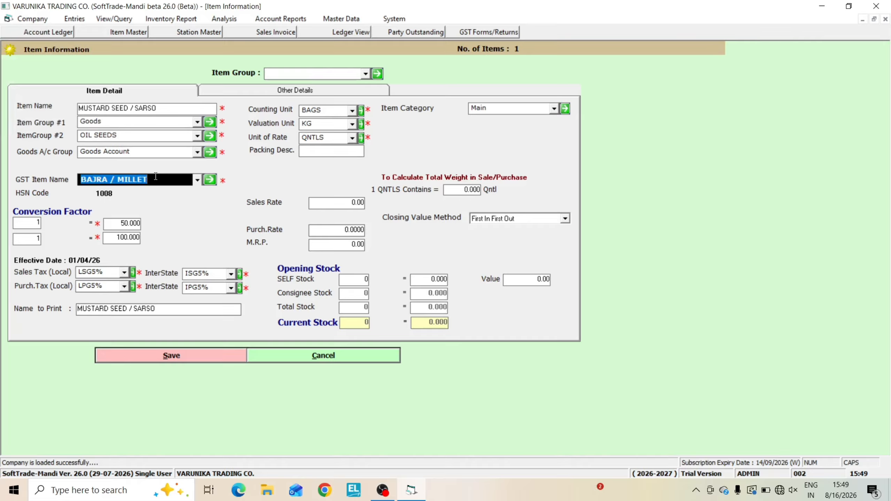
{"action": "left_click", "coordinate": [210, 180]}
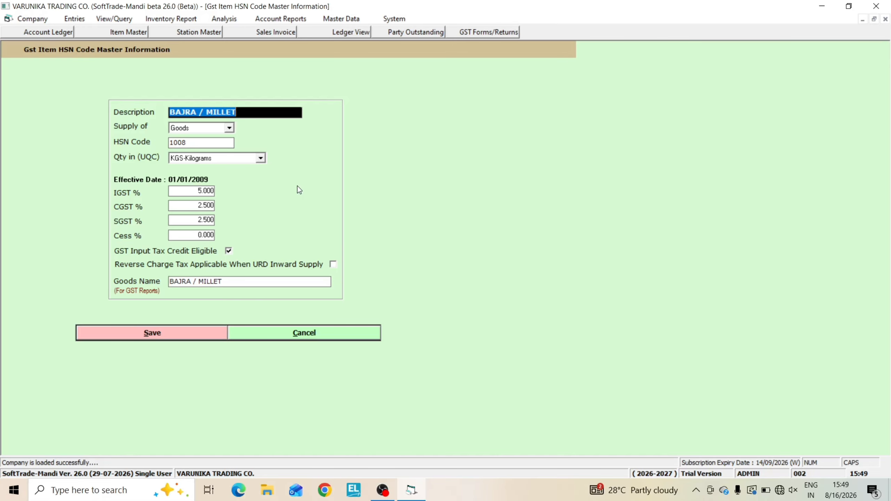
{"action": "type", "text": "MUSTA"}
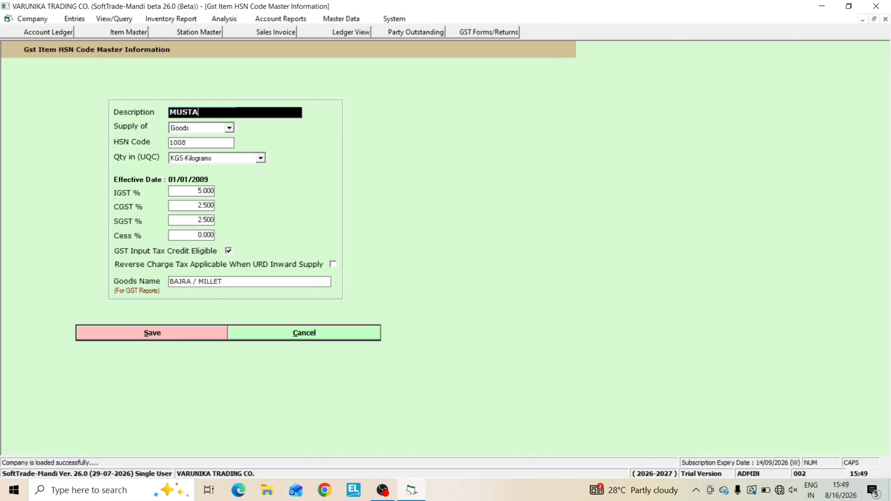
{"action": "type", "text": "RD SEED"}
{"action": "key", "text": "Return"}
{"action": "key", "text": "Return"}
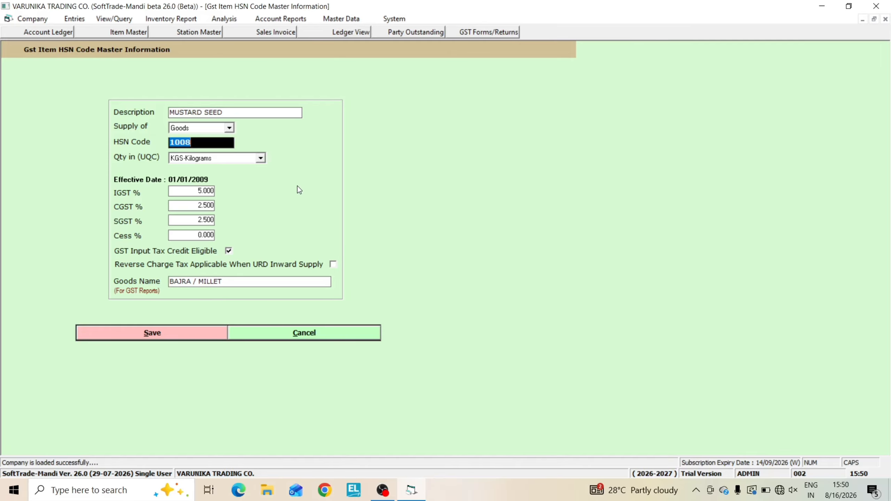
{"action": "type", "text": "1207"}
{"action": "key", "text": "Return"}
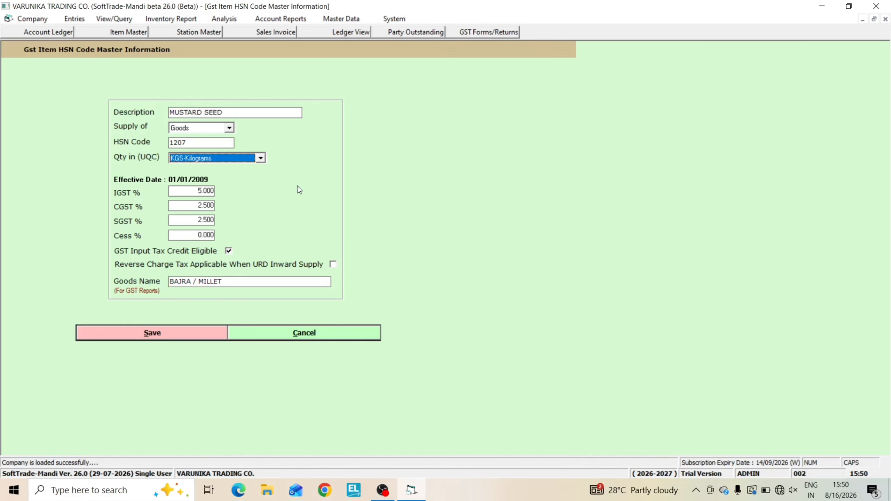
Keep KGS-Kilograms, the 5% IGST rate, zero cess and the input tax credit and reverse charge settings for the GST item
{"action": "key", "text": "Return"}
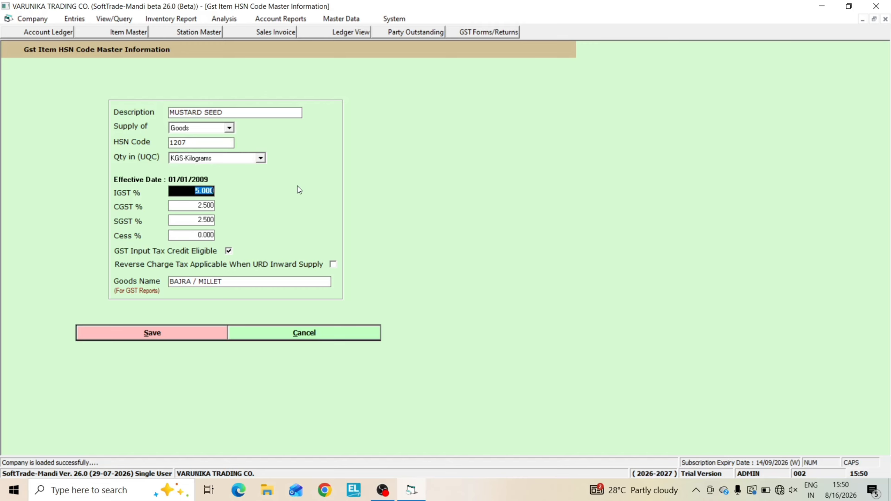
{"action": "key", "text": "Return"}
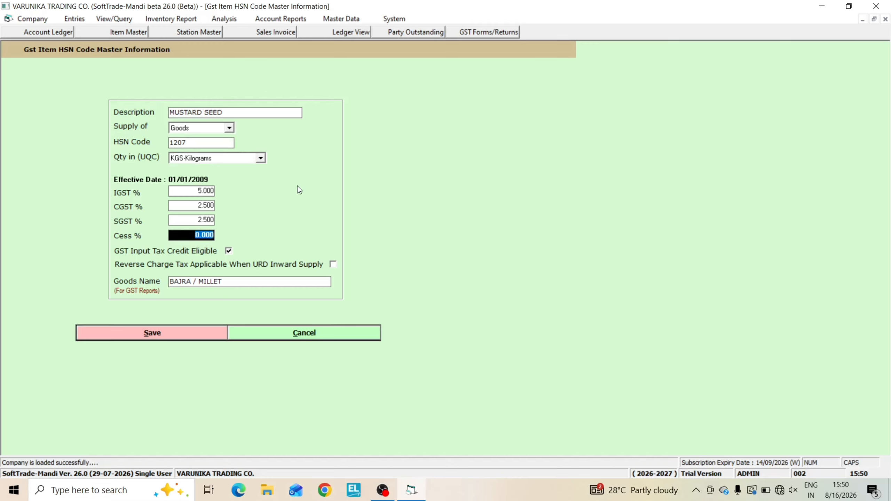
{"action": "key", "text": "Return"}
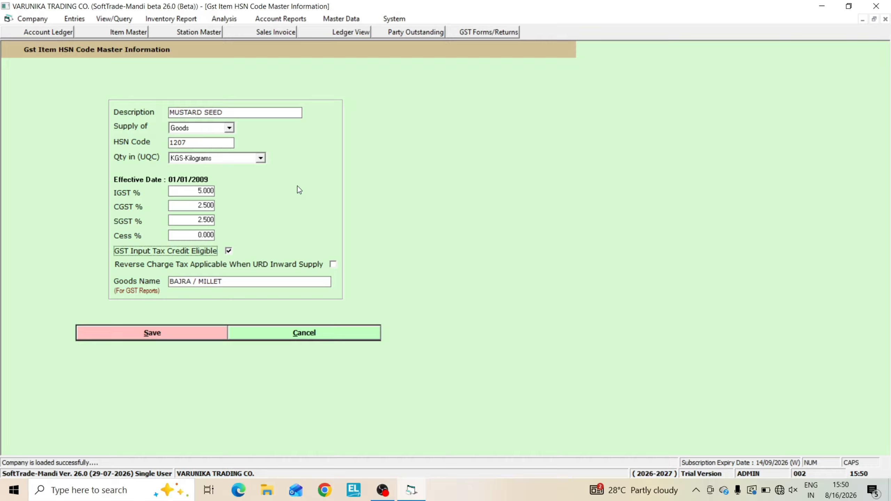
{"action": "key", "text": "Return"}
{"action": "key", "text": "Return"}
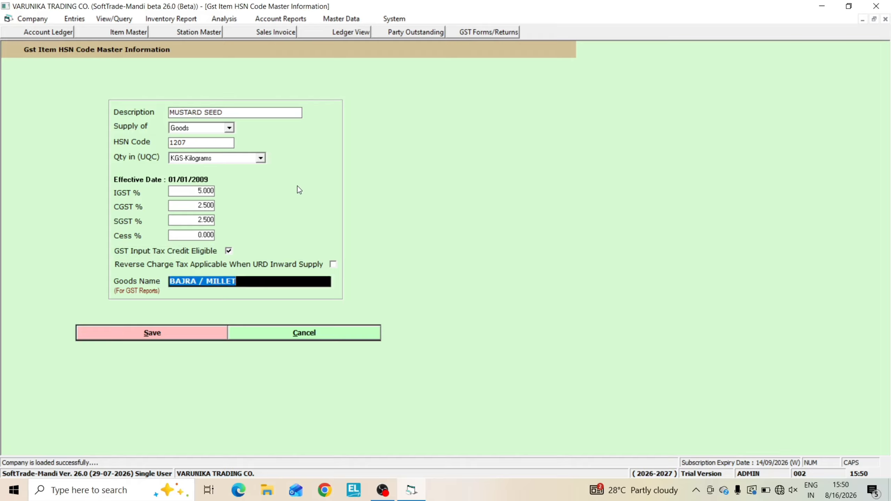
Set the goods name for GST reports to MUSTARD SEED and save the GST item
{"action": "type", "text": "MU"}
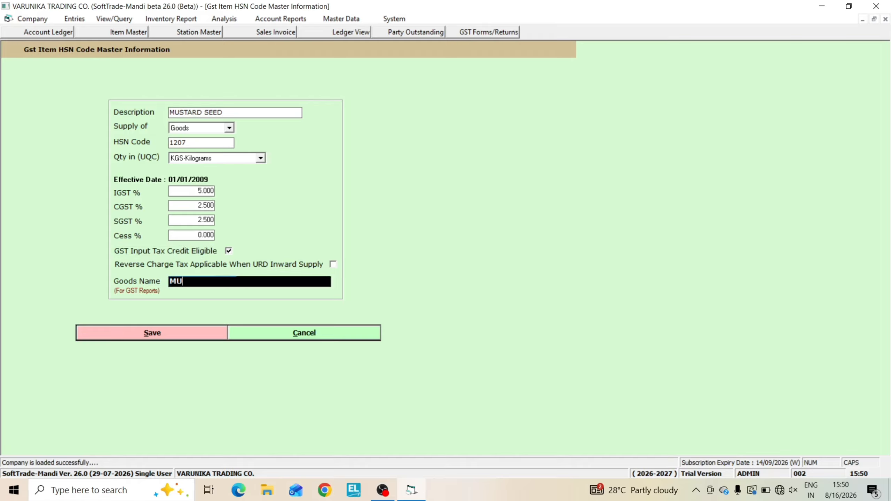
{"action": "type", "text": "STARD SEED"}
{"action": "key", "text": "Return"}
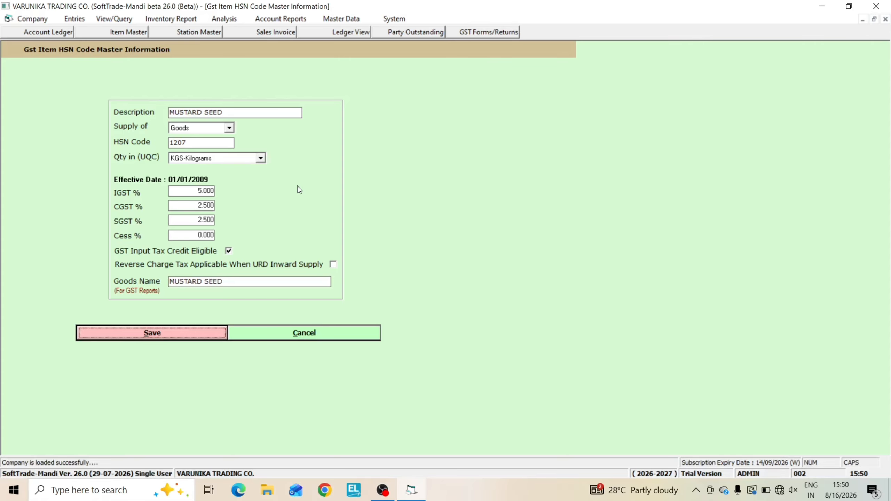
{"action": "key", "text": "Return"}
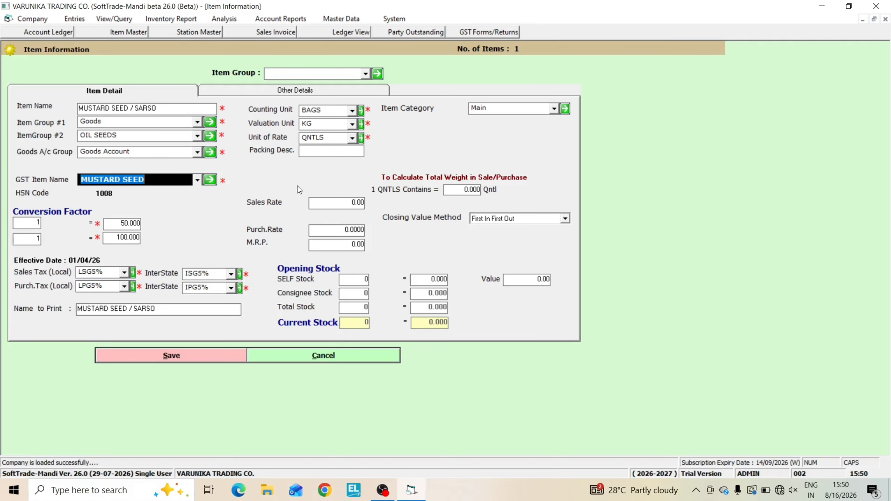
Choose MUSTARD SEED as the GST item and keep BAGS, KG and QNTLS as the counting, valuation and rate units
{"action": "key", "text": "Down"}
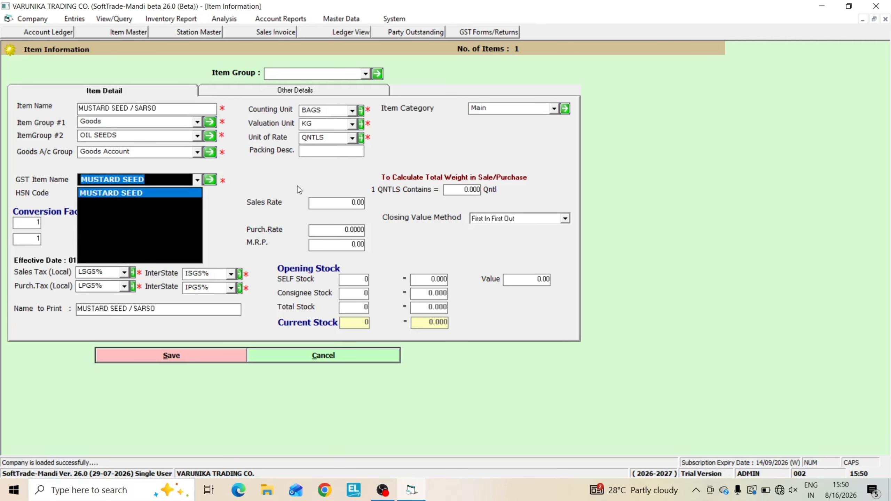
{"action": "key", "text": "Return"}
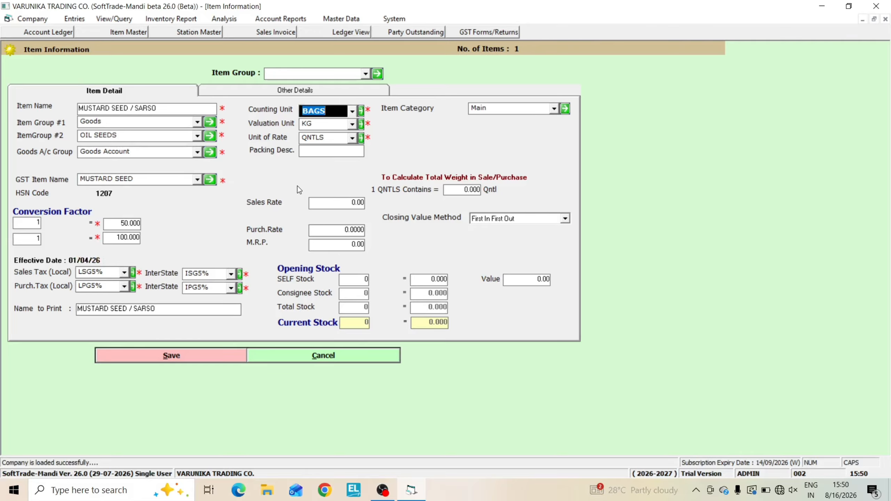
{"action": "key", "text": "Return"}
{"action": "key", "text": "Return"}
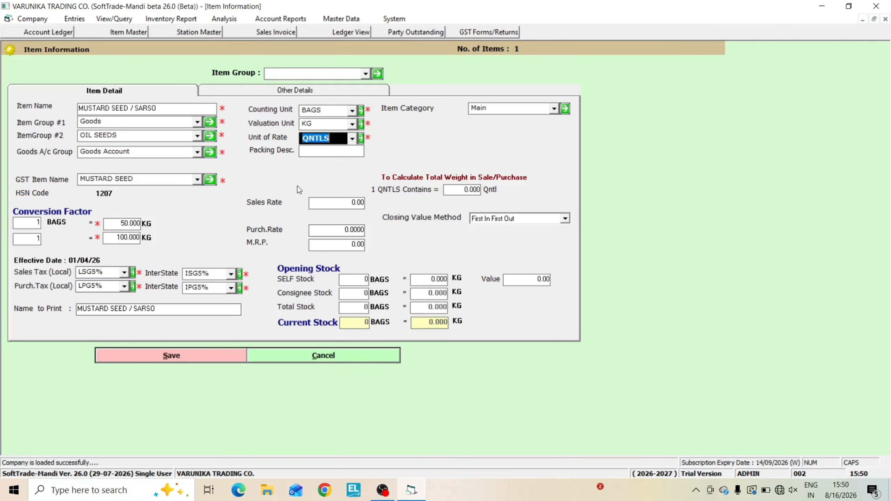
{"action": "key", "text": "Return"}
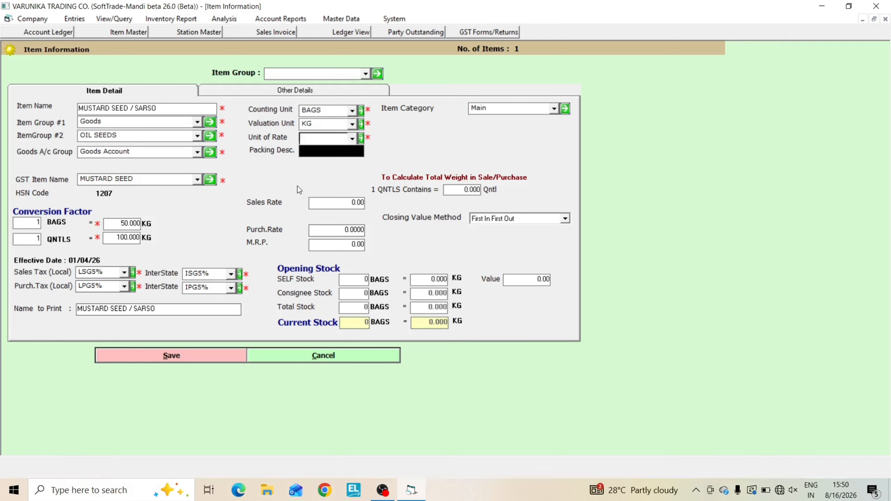
Set the packing description of MUSTARD SEED / SARSO to 45
{"action": "type", "text": "50"}
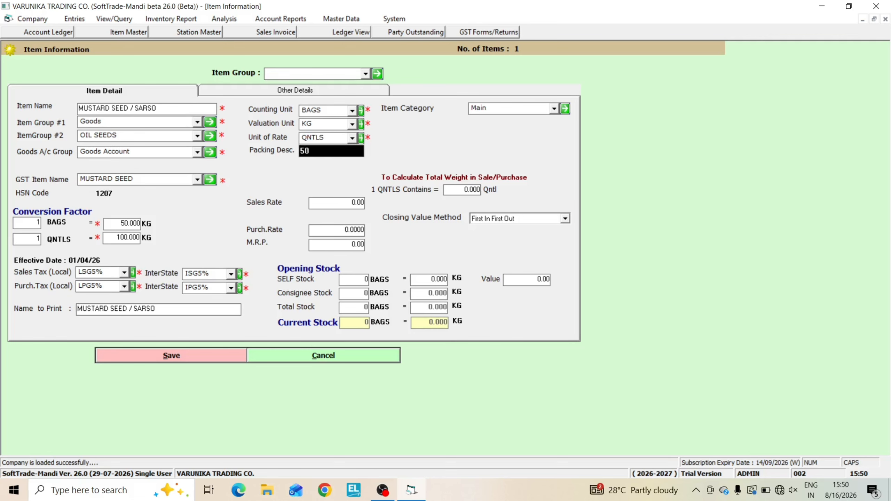
{"action": "key", "text": "BackSpace"}
{"action": "key", "text": "BackSpace"}
{"action": "type", "text": "45"}
{"action": "key", "text": "Return"}
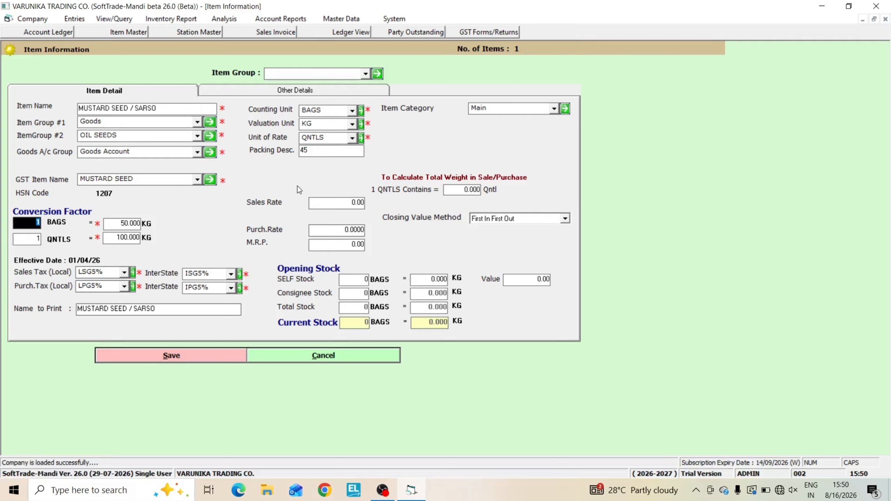
Set the conversion factor to 45 KG per bag and keep 100 KG per quintal
{"action": "key", "text": "Return"}
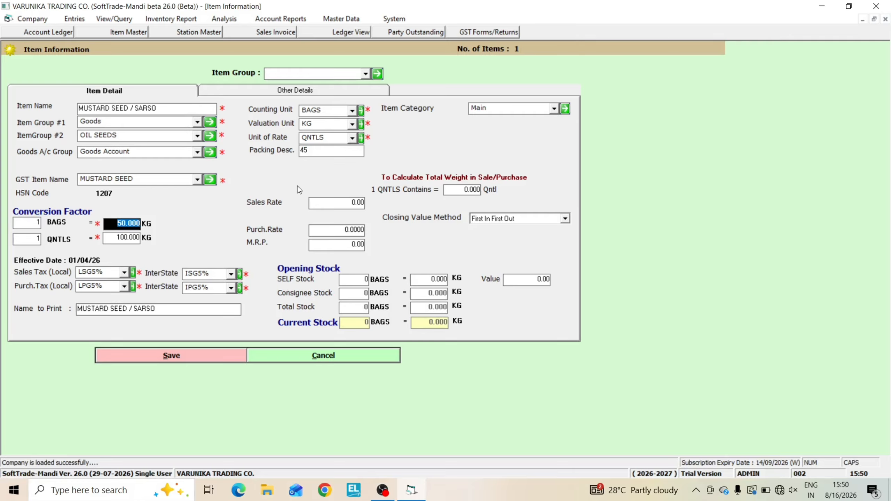
{"action": "type", "text": "45"}
{"action": "key", "text": "Return"}
{"action": "key", "text": "Return"}
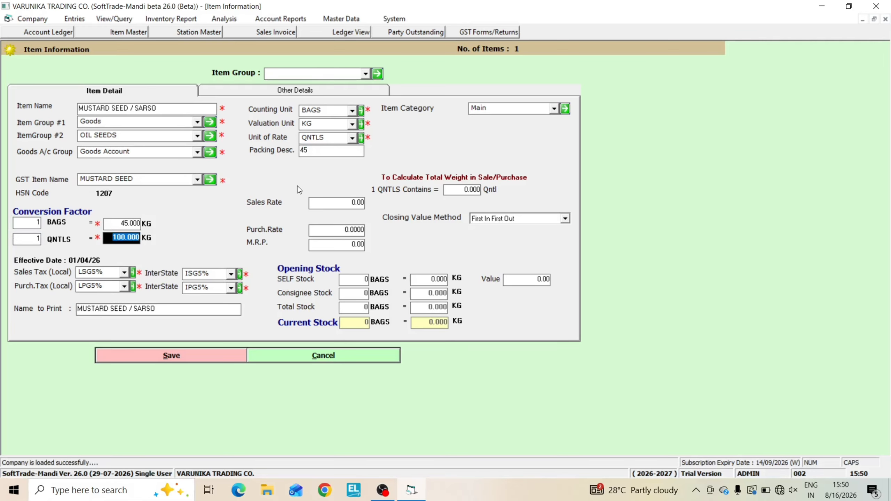
Accept the local and interstate taxes LSG5%, ISG5%, LPG5% and IPG5%, and keep MUSTARD SEED / SARSO as the name to print
{"action": "key", "text": "Return"}
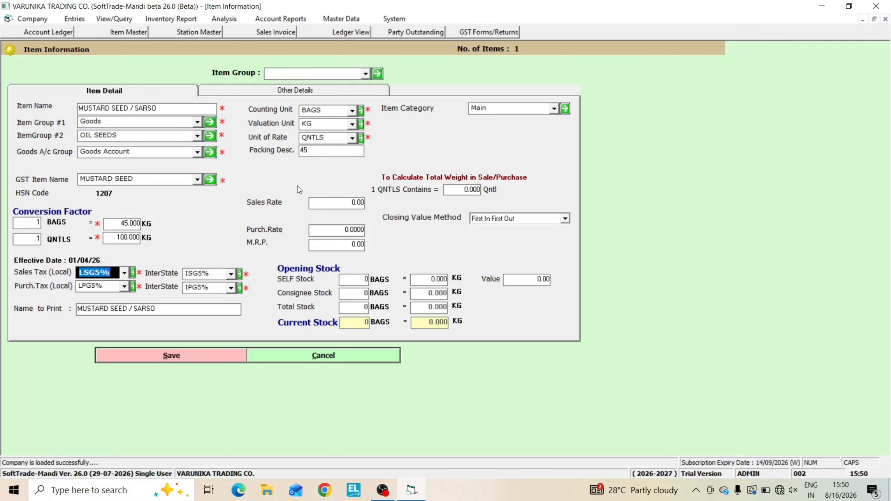
{"action": "key", "text": "Return"}
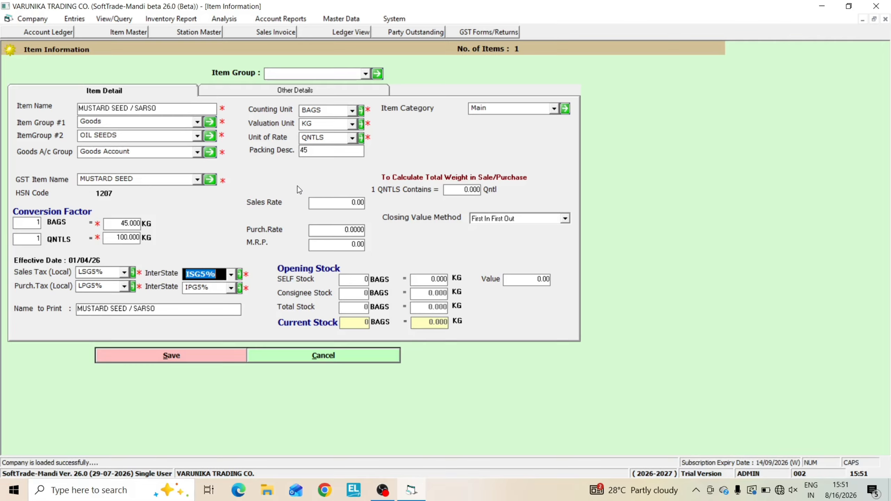
{"action": "key", "text": "Return"}
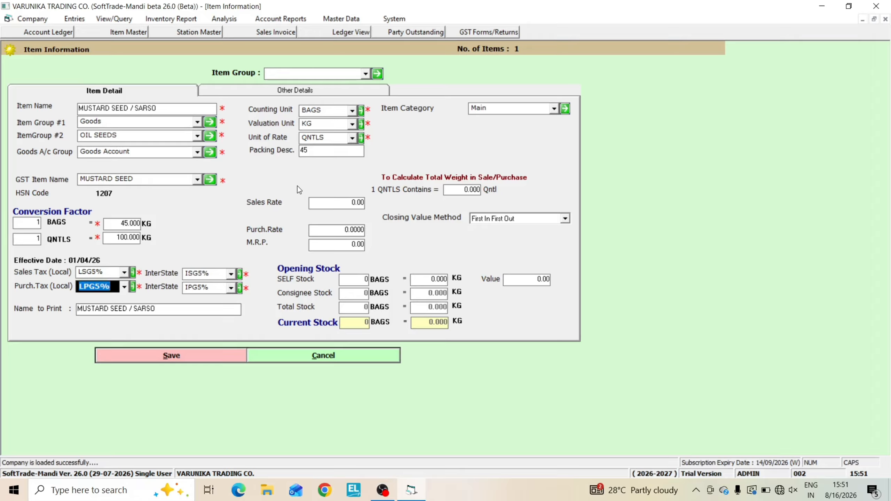
{"action": "key", "text": "Return"}
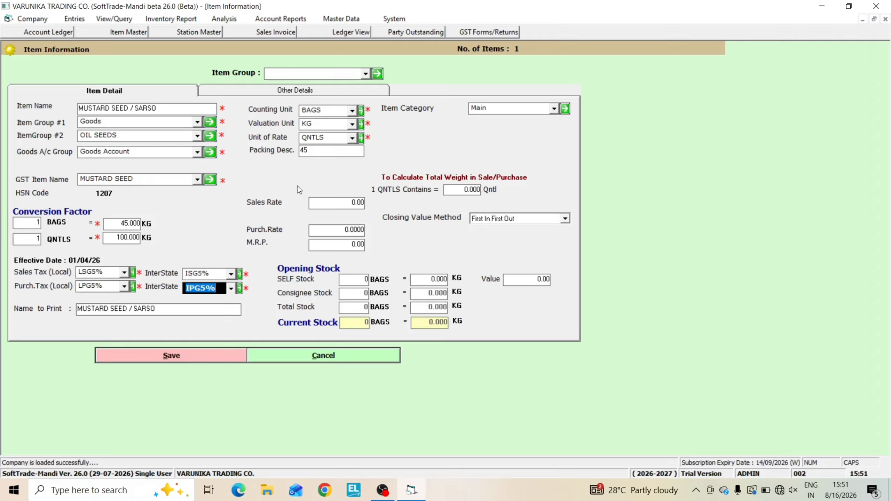
{"action": "key", "text": "Return"}
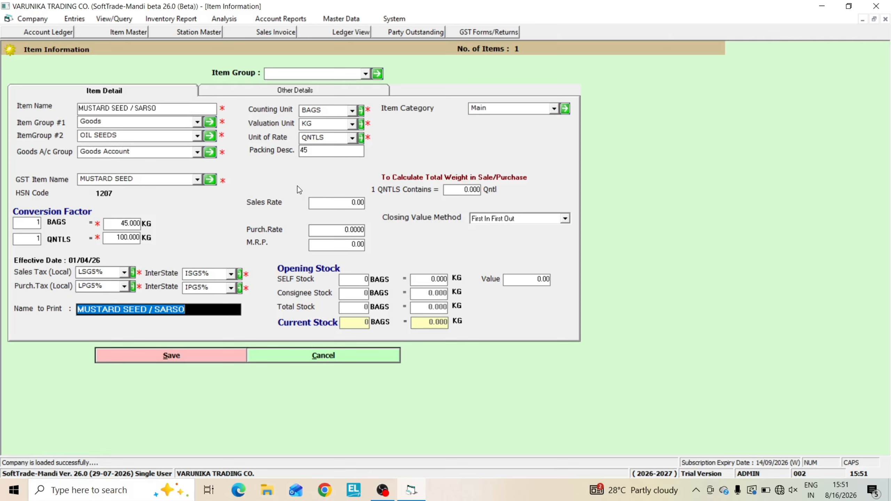
{"action": "key", "text": "Return"}
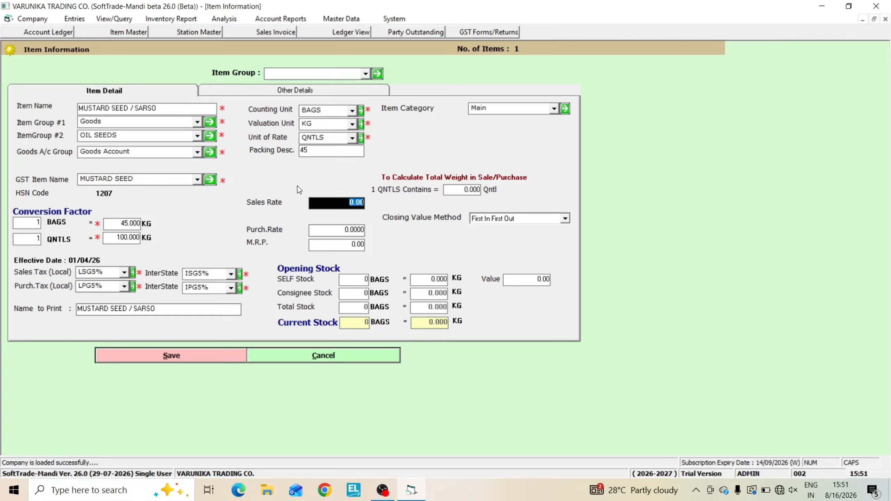
Set the sales rate to 7550 and the purchase rate to 7000, leaving the M.R.P. at zero
{"action": "type", "text": "7550"}
{"action": "key", "text": "Return"}
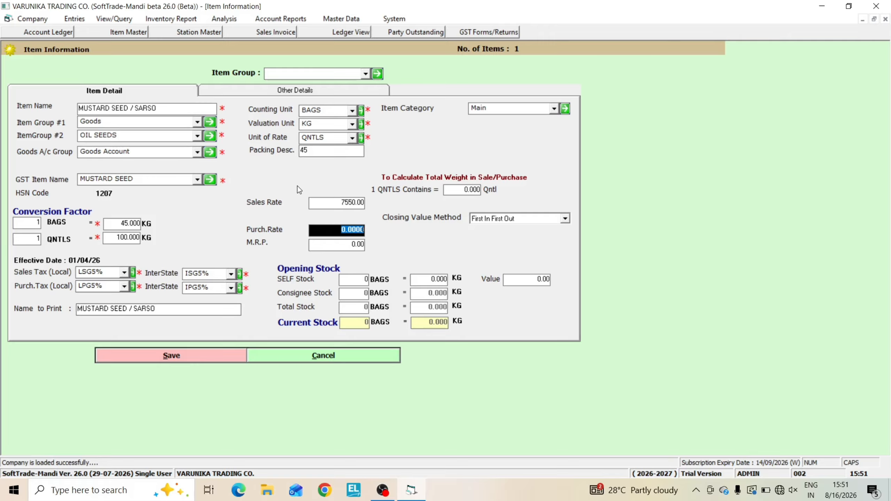
{"action": "type", "text": "78"}
{"action": "key", "text": "BackSpace"}
{"action": "key", "text": "BackSpace"}
{"action": "type", "text": "7000"}
{"action": "key", "text": "Return"}
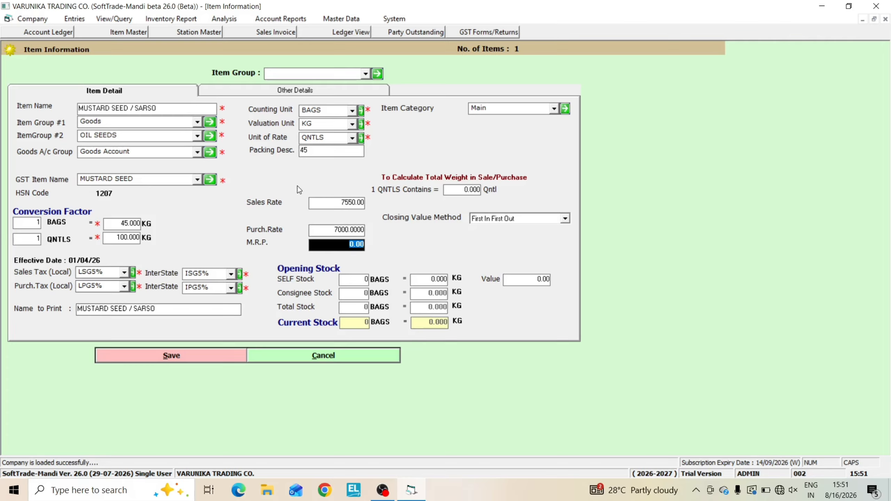
{"action": "key", "text": "Return"}
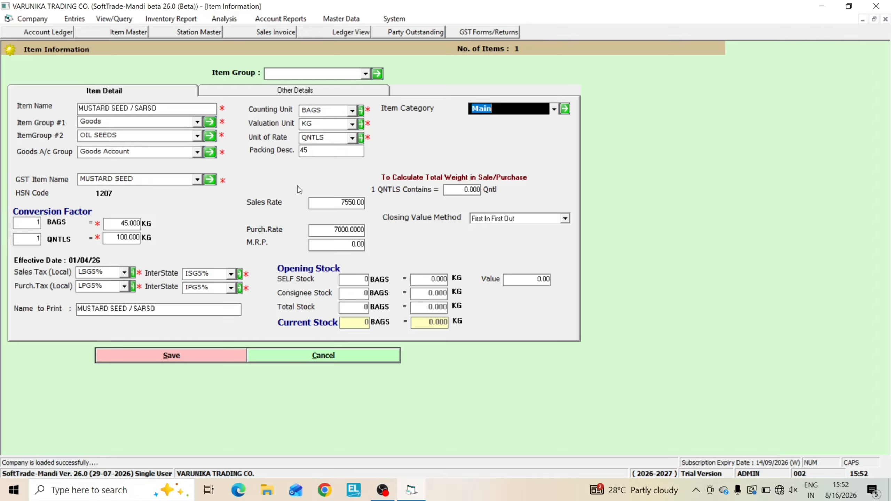
Keep the Main category, First In First Out closing method and zero opening stock, and save the item with default other details
{"action": "key", "text": "Return"}
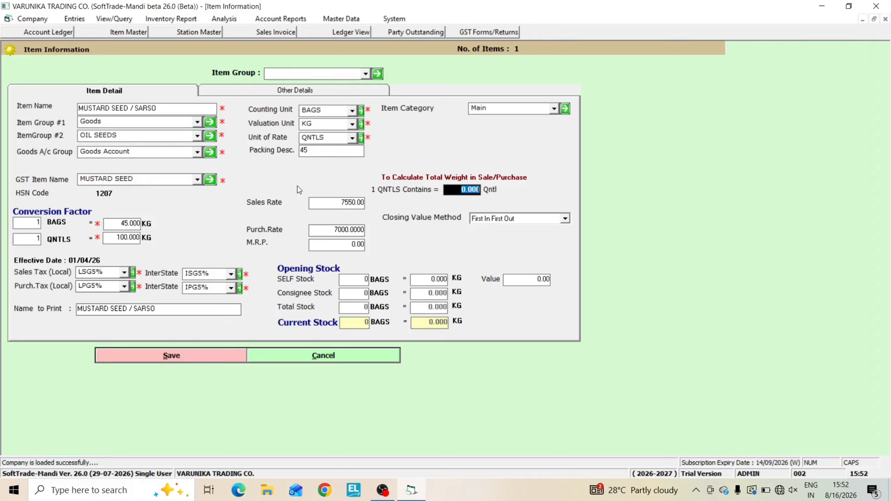
{"action": "key", "text": "Return"}
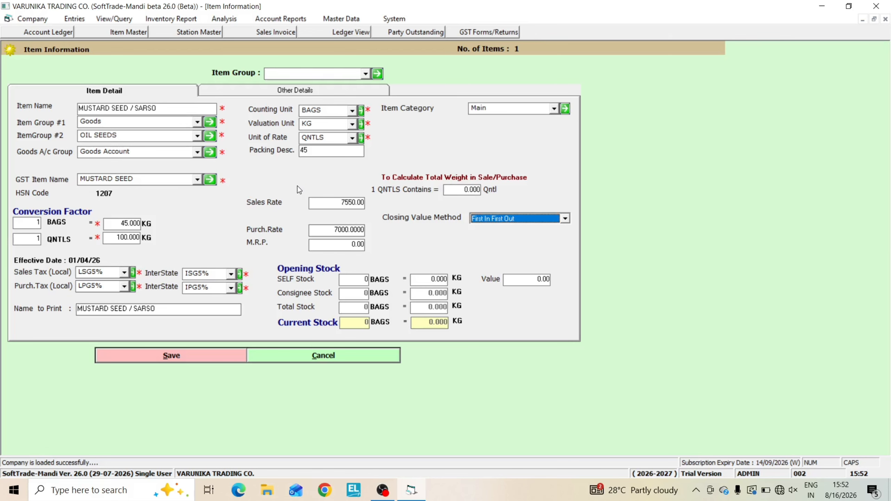
{"action": "key", "text": "Return"}
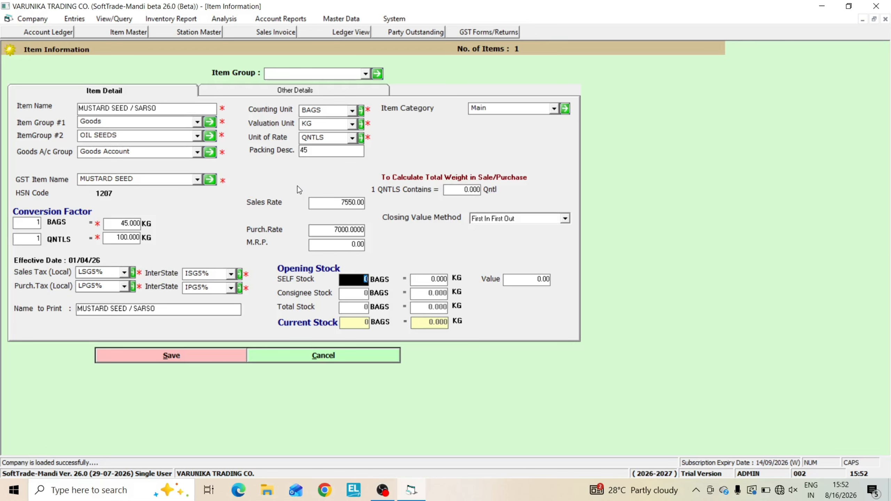
{"action": "key", "text": "Return"}
{"action": "key", "text": "Return"}
{"action": "key", "text": "Return"}
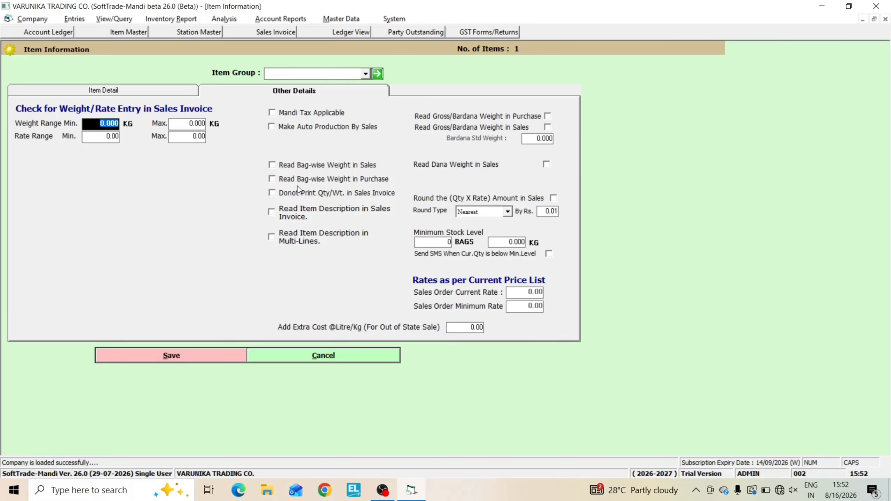
{"action": "key", "text": "alt+s"}
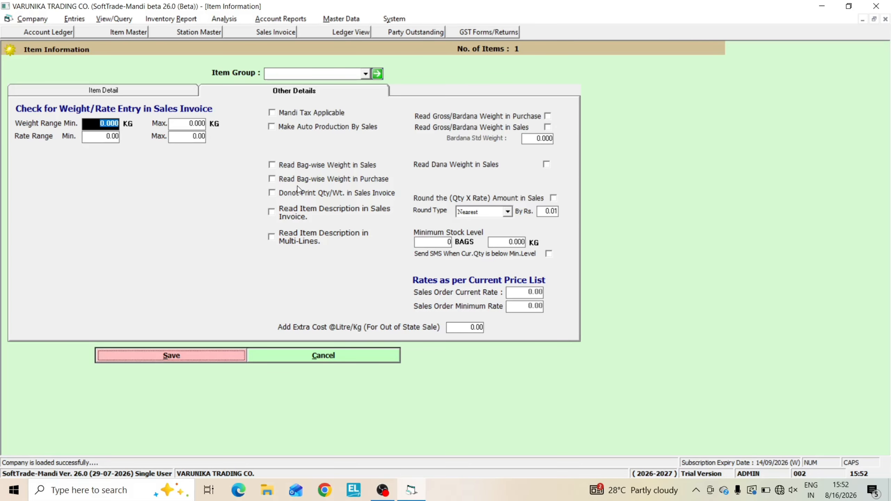